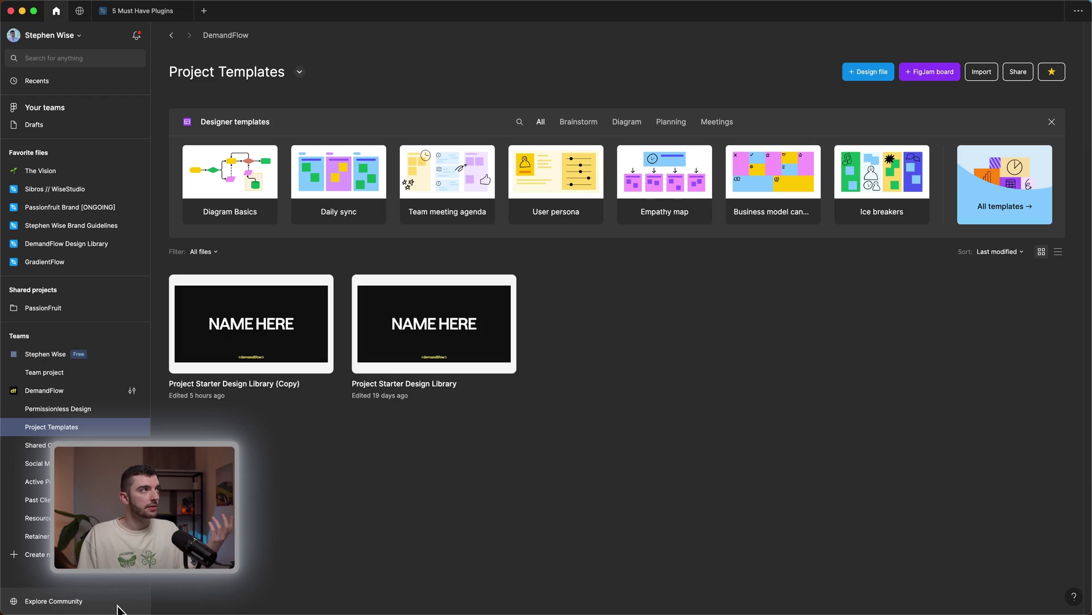
- Browse the Figma Community grid and open the html.to.design plugin page
click(118, 605)
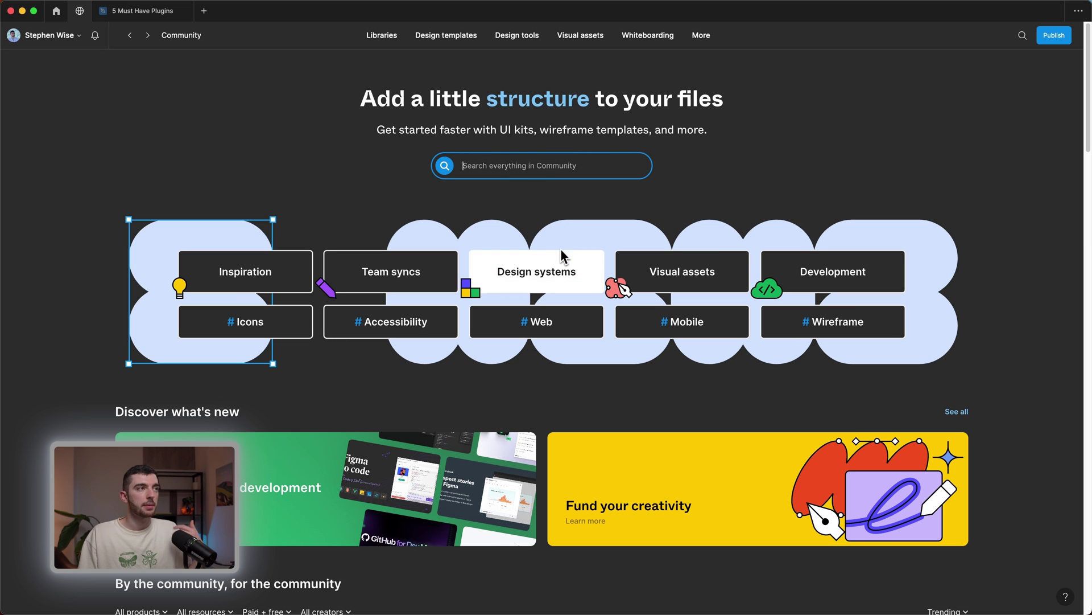
scroll(572, 293, down, 7)
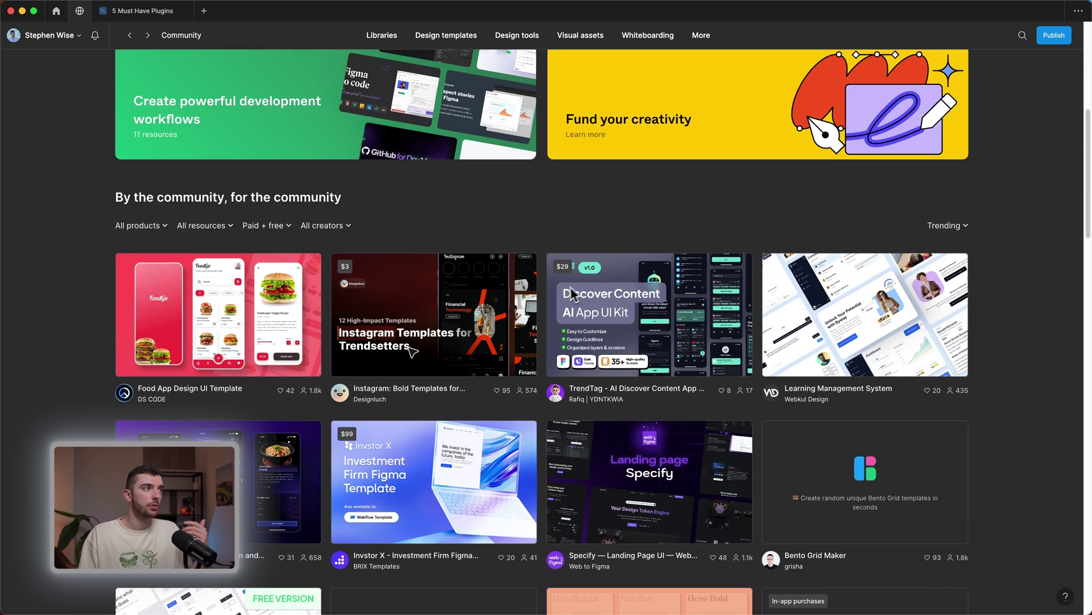
scroll(545, 314, down, 5)
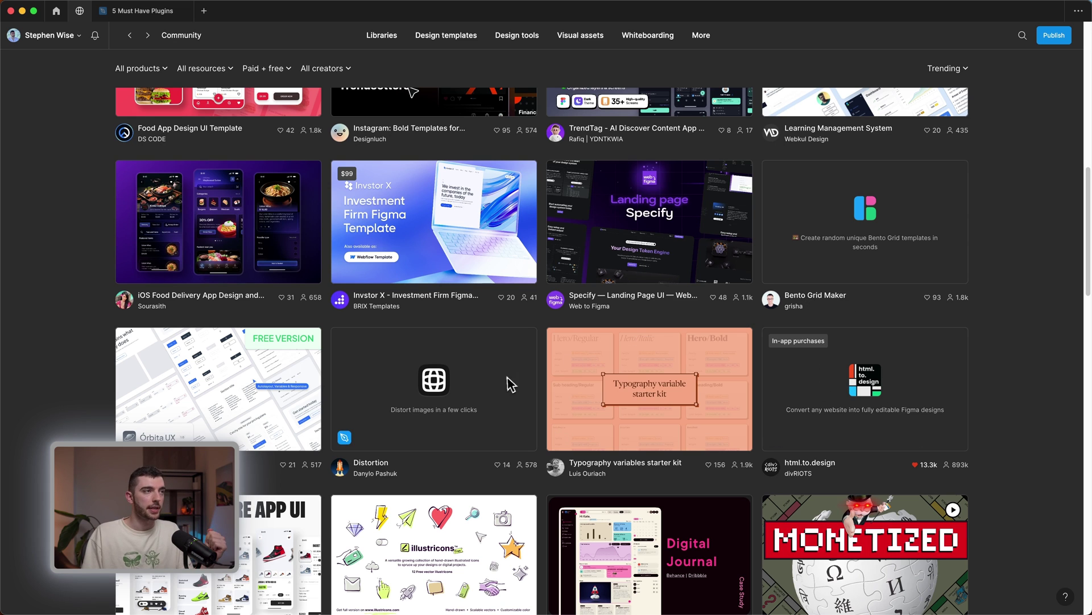
click(780, 418)
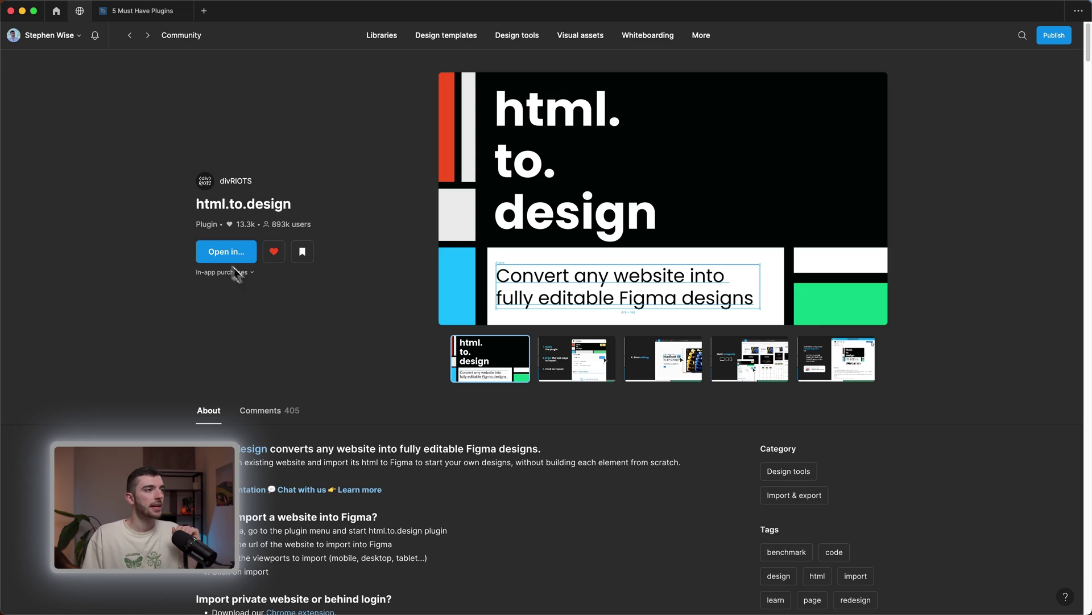
scroll(236, 276, down, 20)
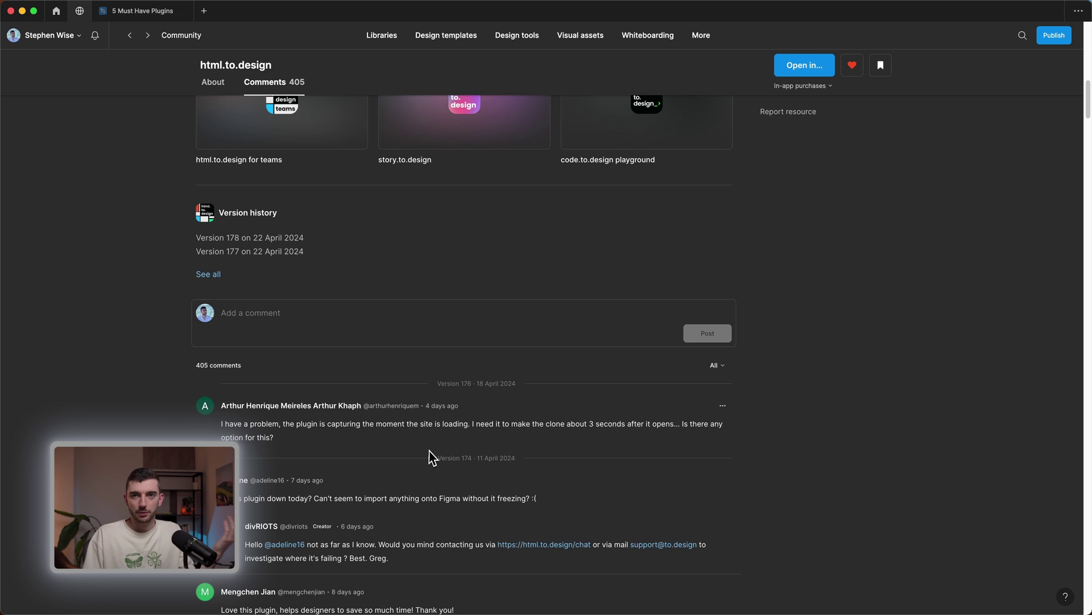
scroll(398, 441, up, 20)
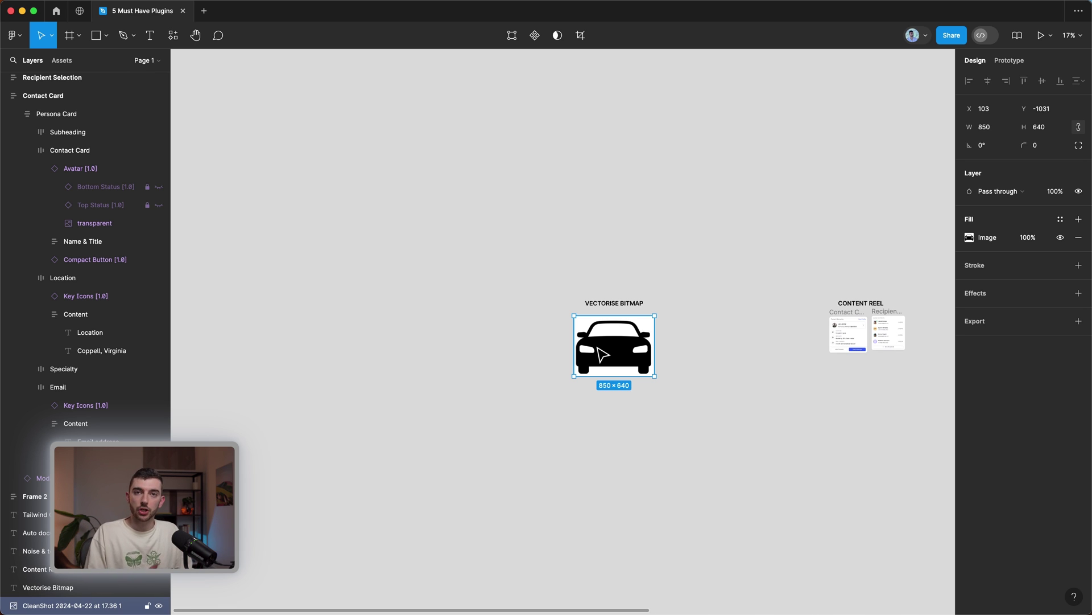
- Run the saved Vectorize Bitmap - Trace Image plugin on the black car image
right_click(600, 354)
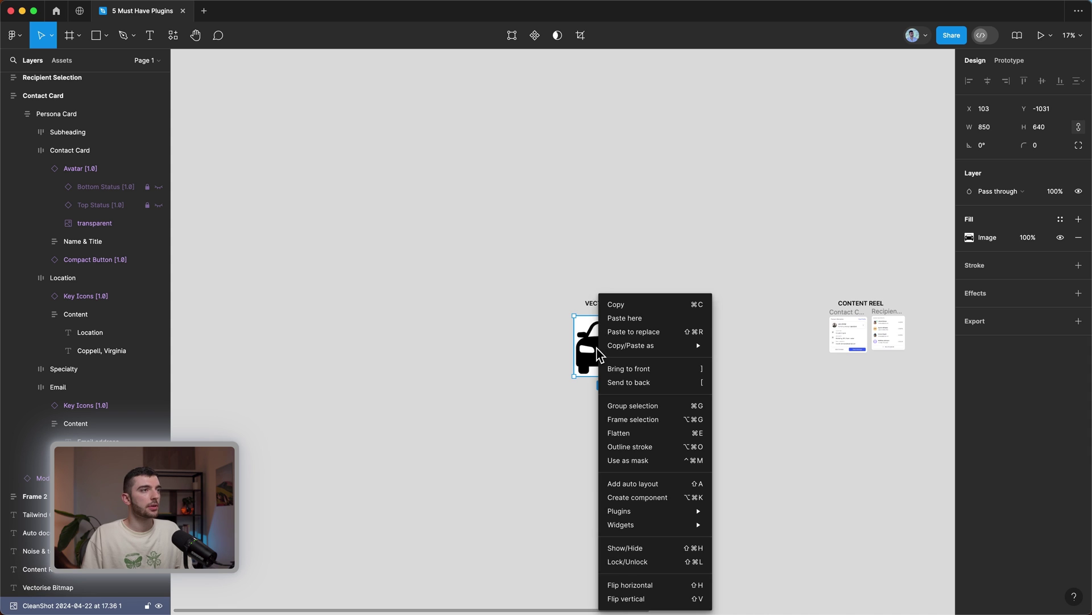
mouse_move(651, 520)
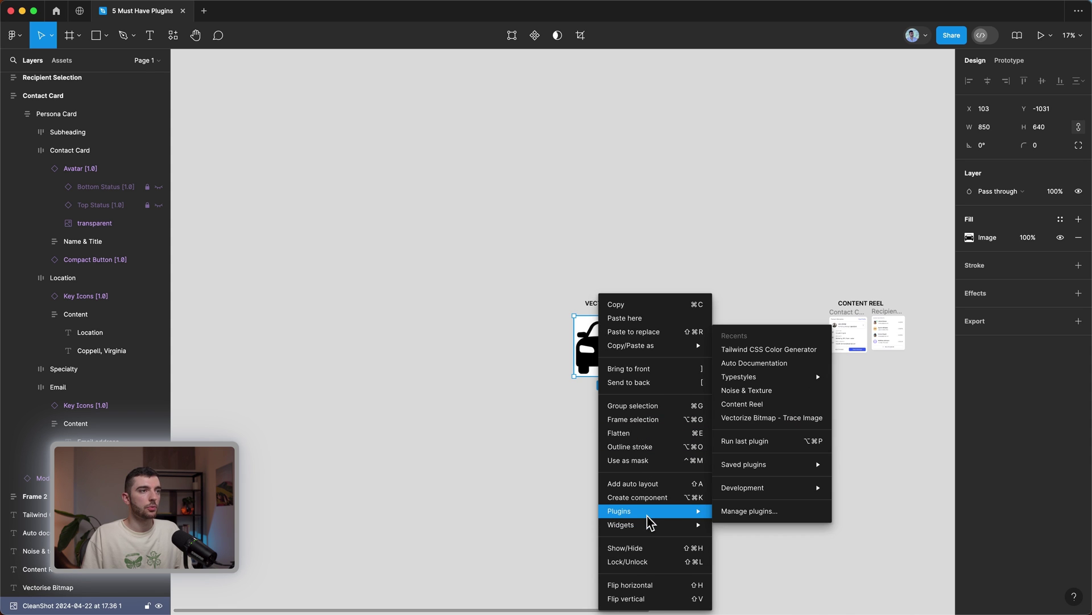
mouse_move(763, 471)
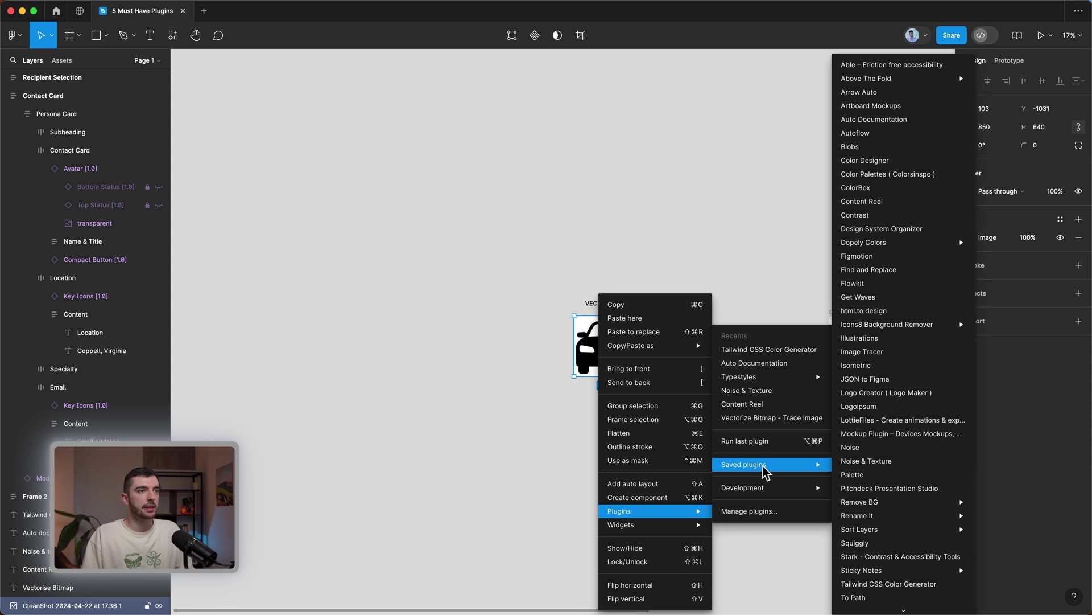
scroll(871, 492, down, 4)
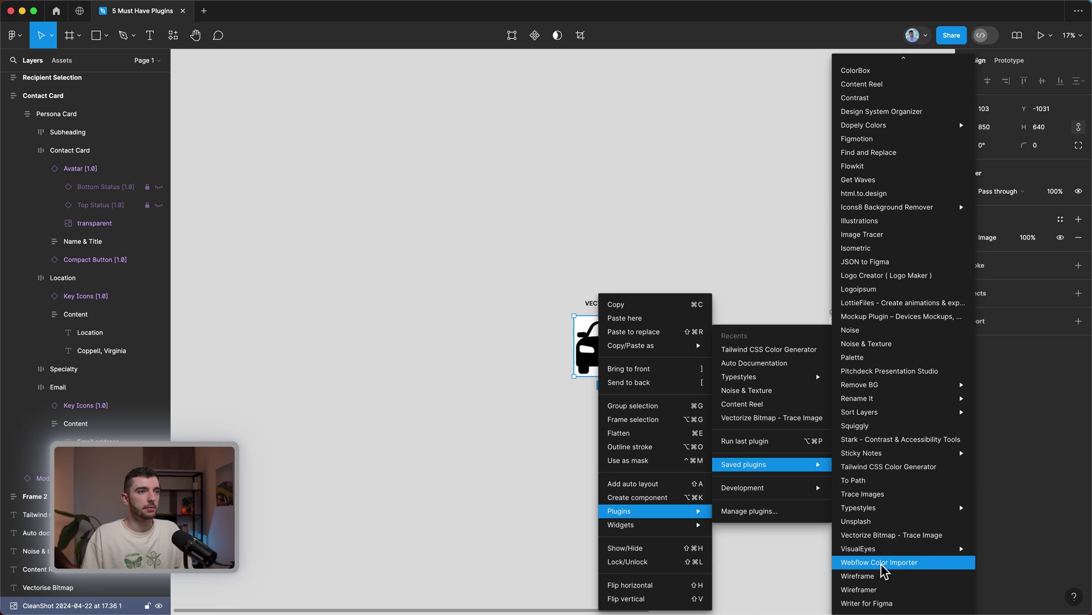
click(888, 536)
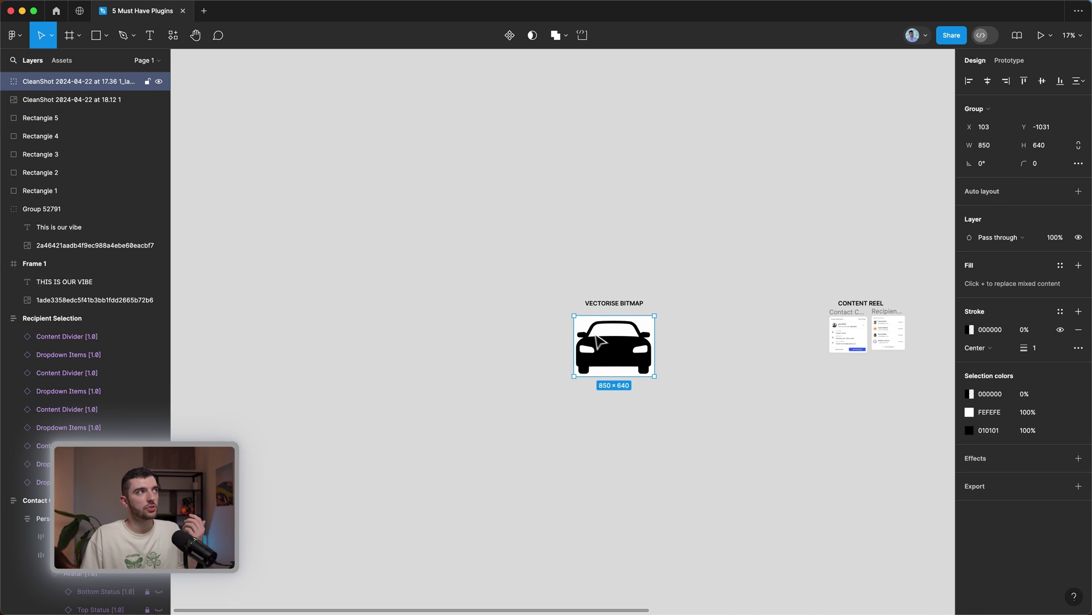
- Delete the white background shape from the vectorized car group
double_click(612, 346)
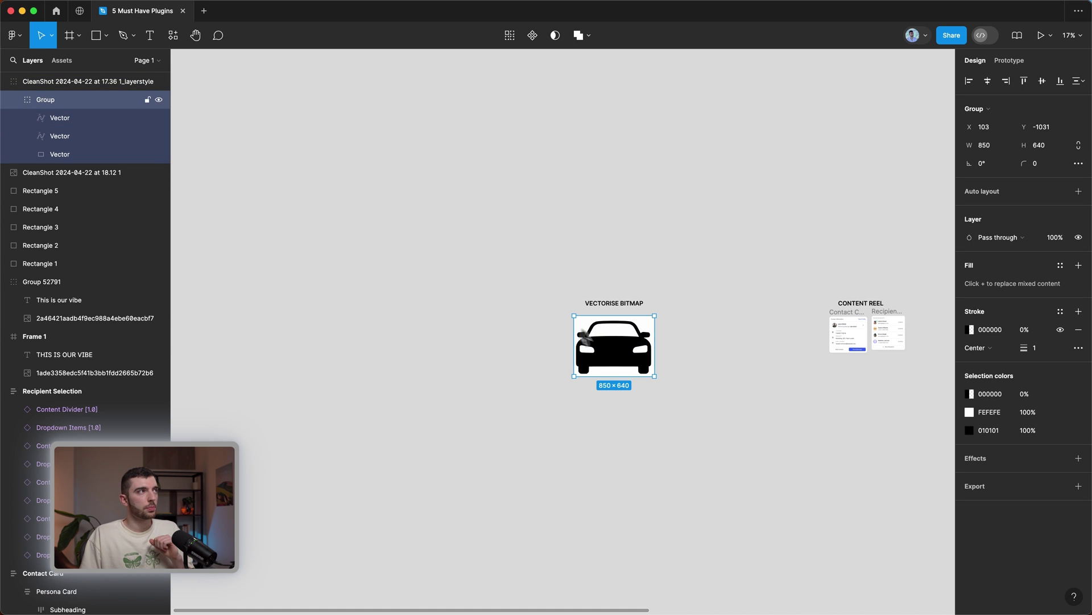
click(76, 155)
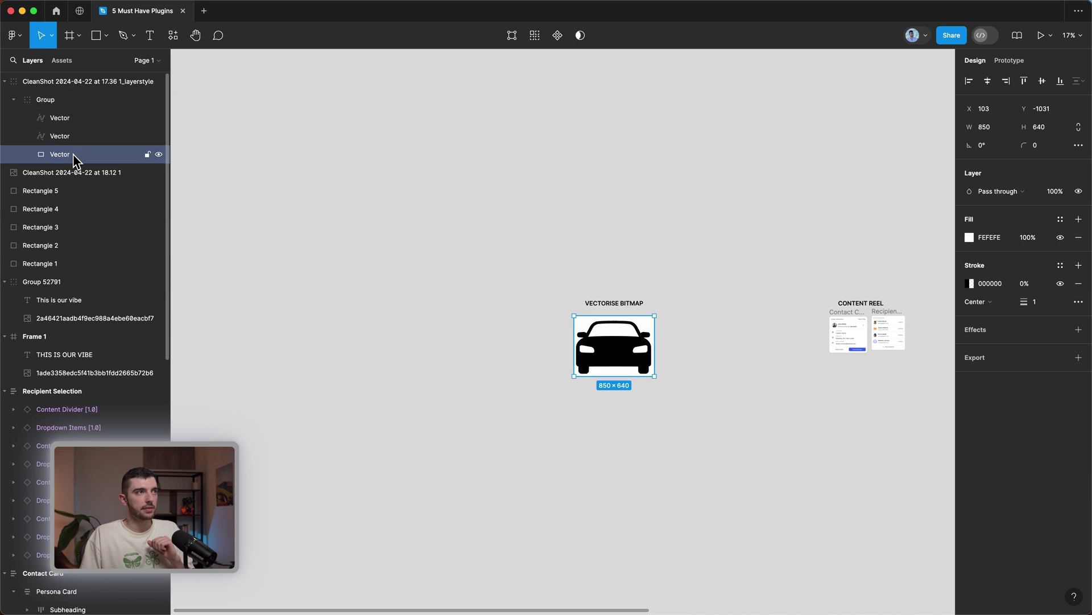
key(BackSpace)
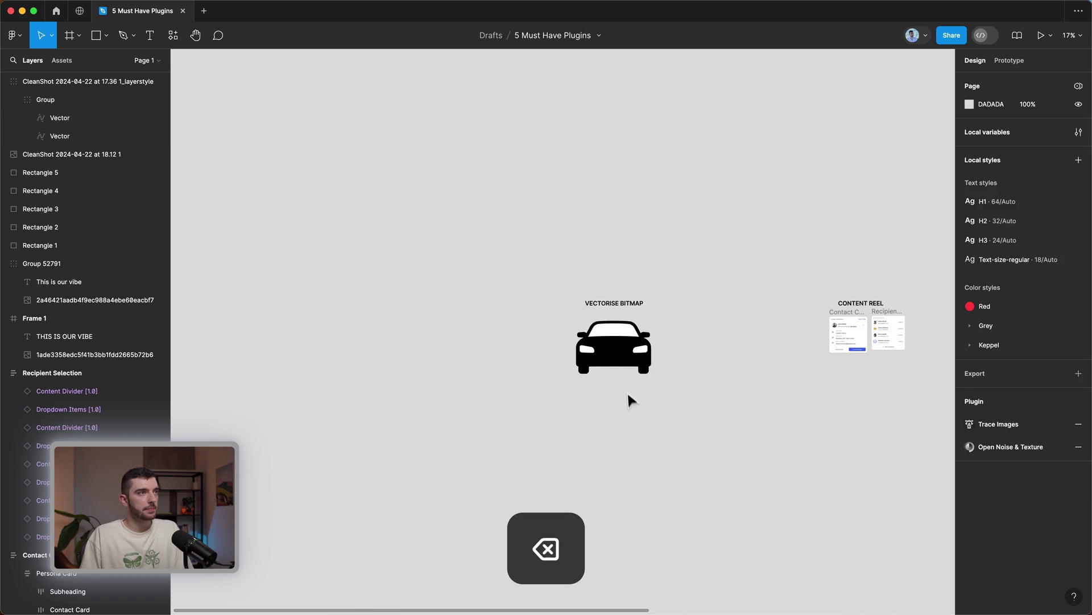
- Recolour the car group's 010101 black to red EF5C5C
scroll(631, 400, up, 5)
click(607, 288)
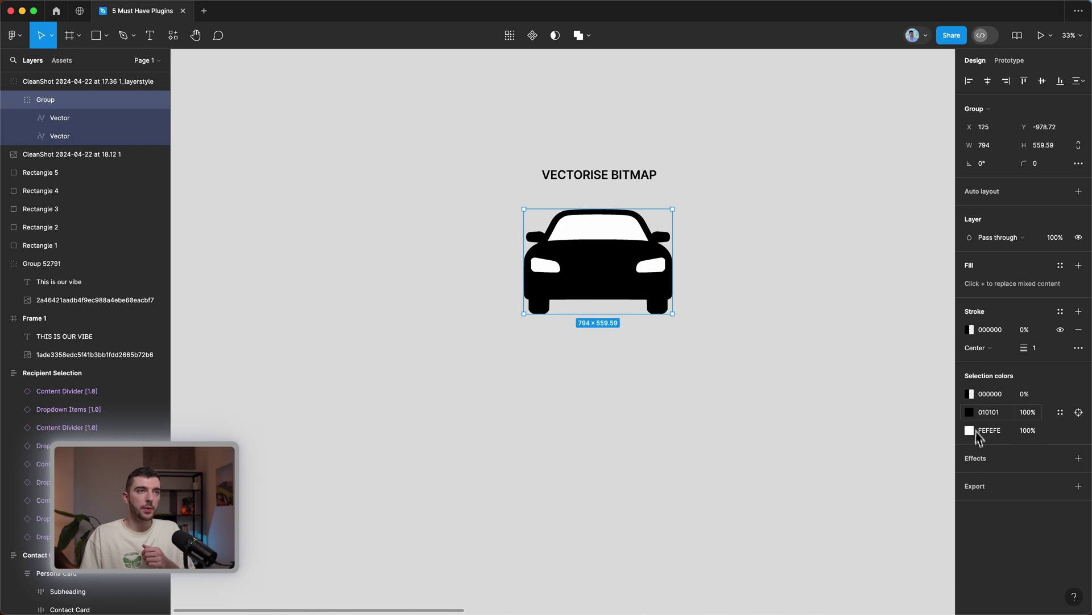
click(970, 412)
drag(899, 393, 933, 378)
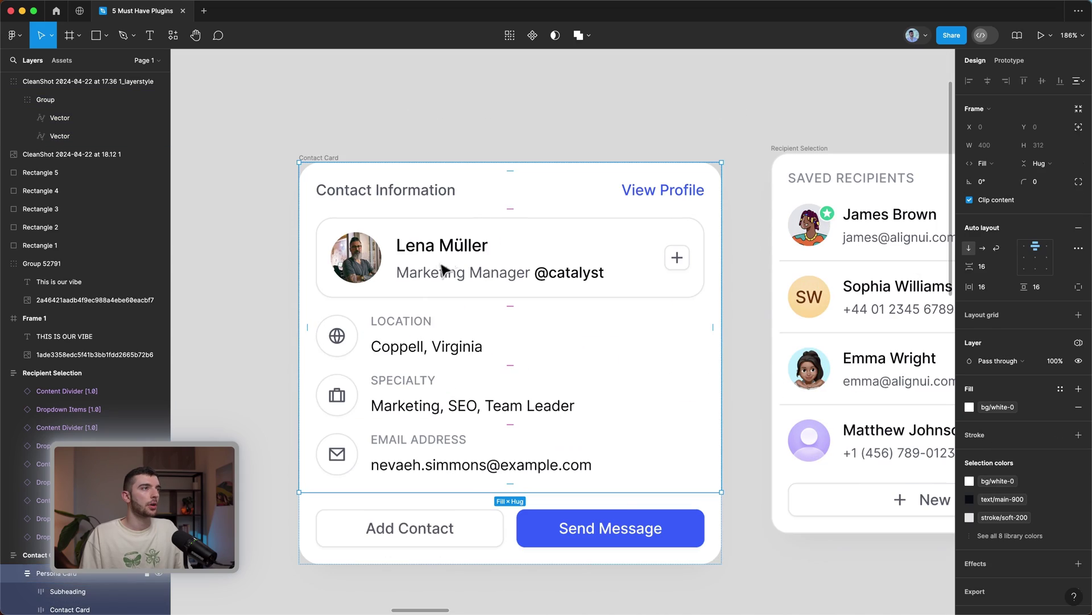
- Drill into the contact card down to the person's name text
double_click(455, 260)
double_click(456, 260)
double_click(455, 259)
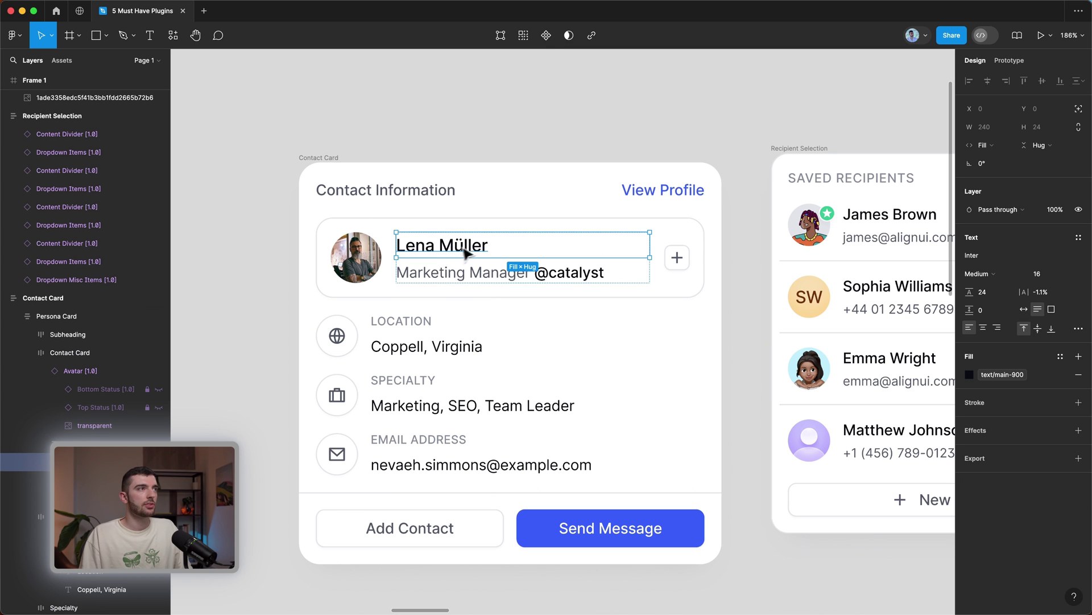
- Launch Content Reel on the name text and browse its text content and data lists
right_click(448, 254)
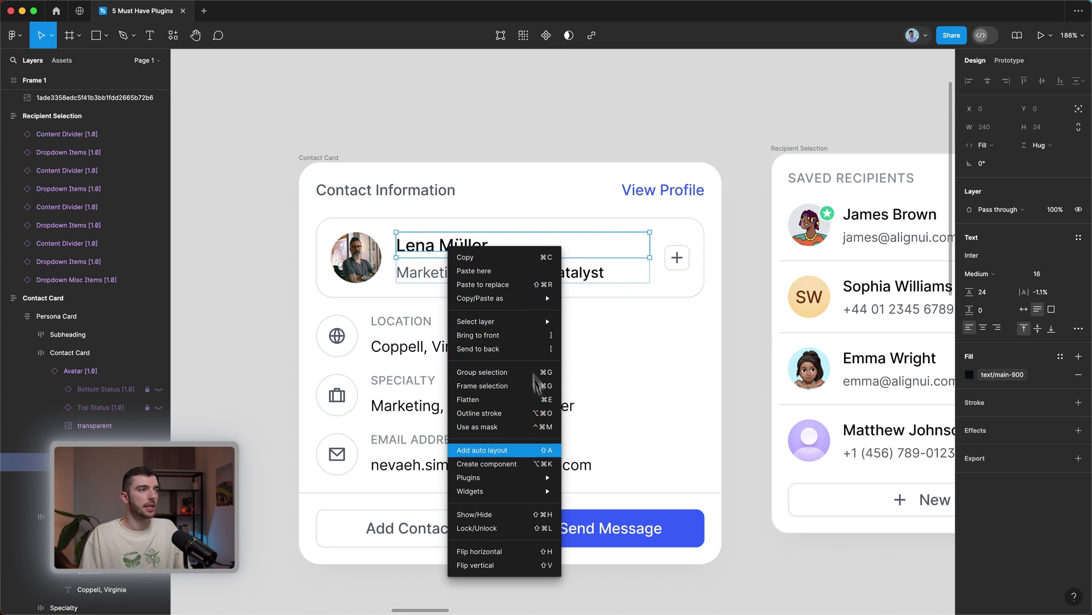
mouse_move(510, 481)
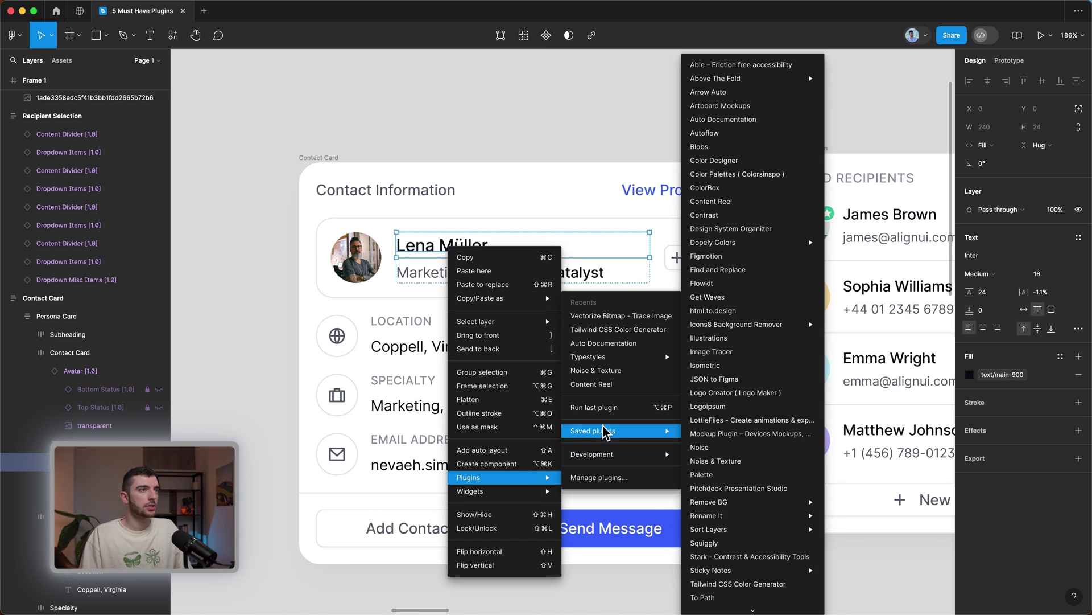
click(606, 385)
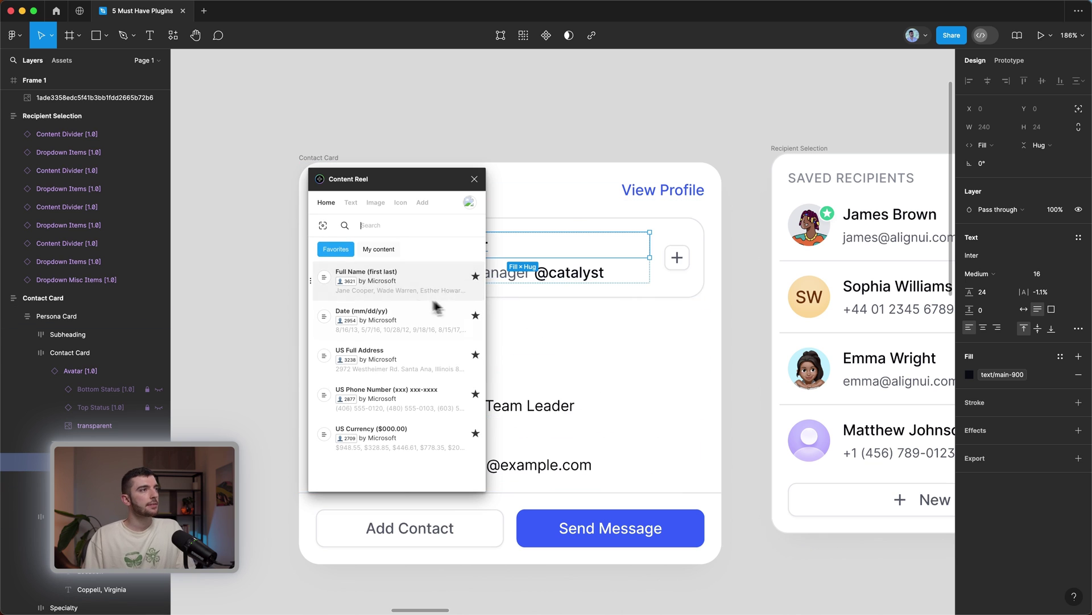
click(350, 204)
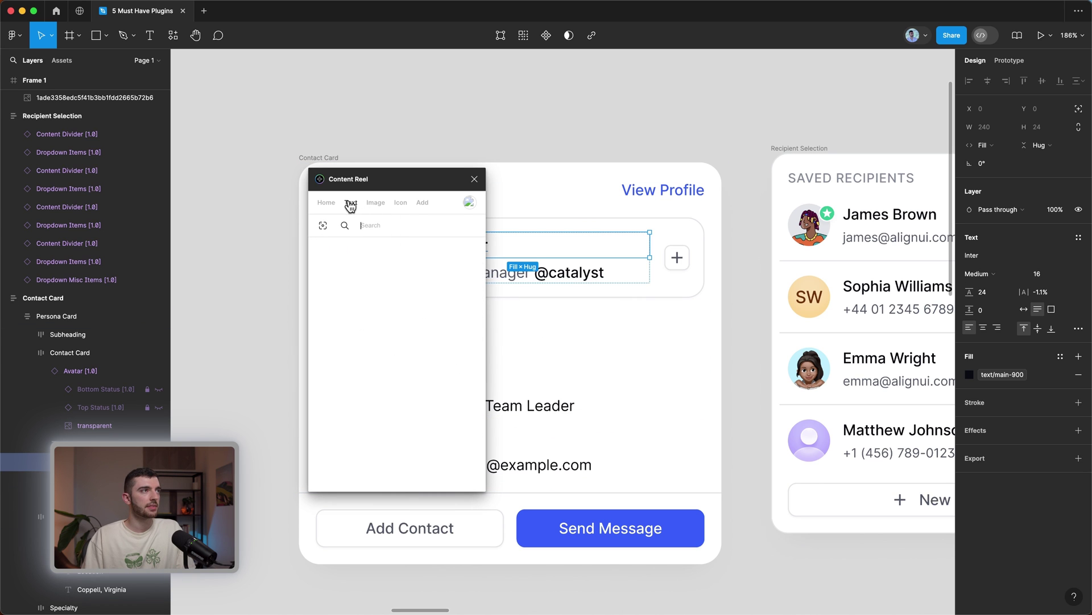
click(422, 205)
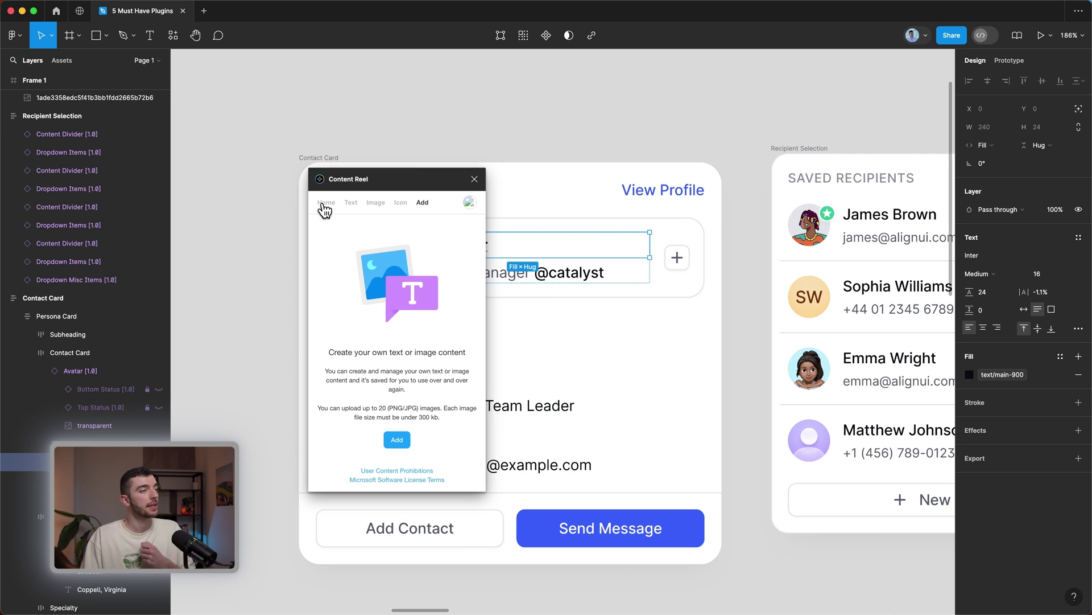
click(325, 208)
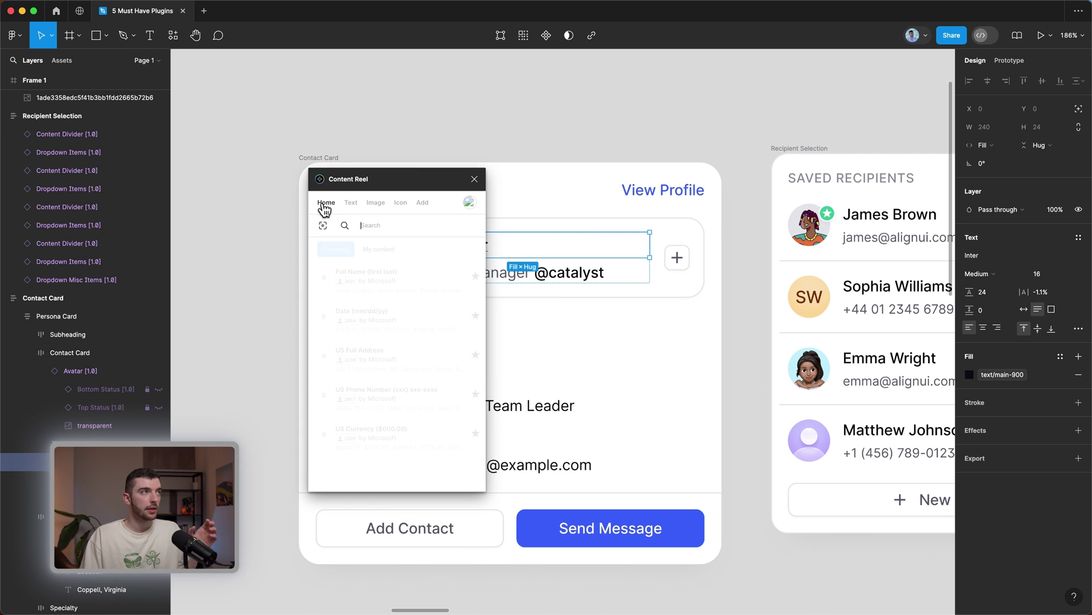
- Apply a random Full Name (first last) to the card's name, then select the avatar image
click(392, 282)
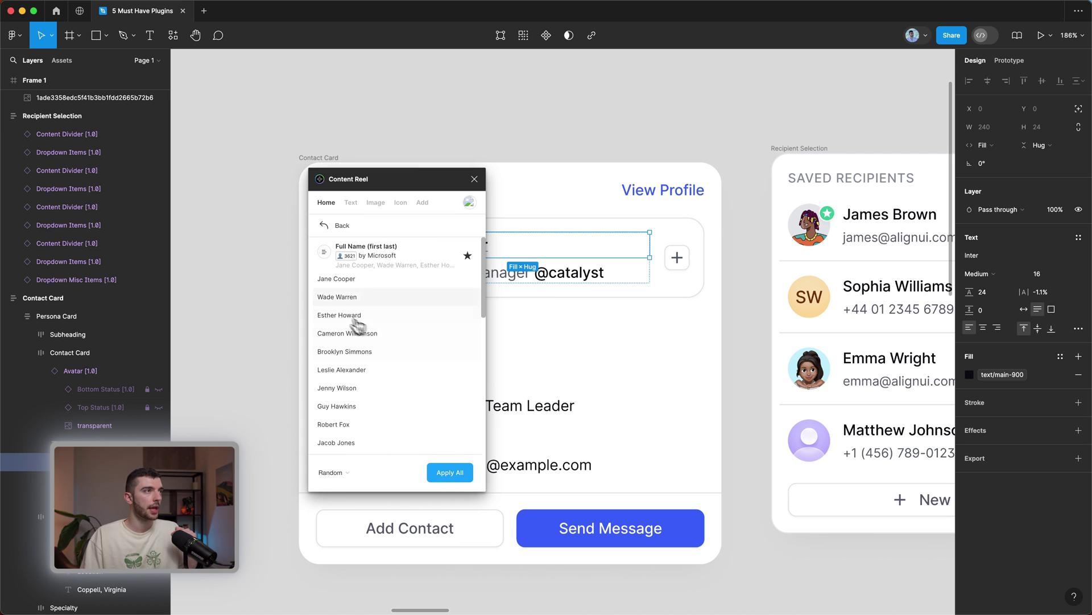
scroll(349, 371, down, 10)
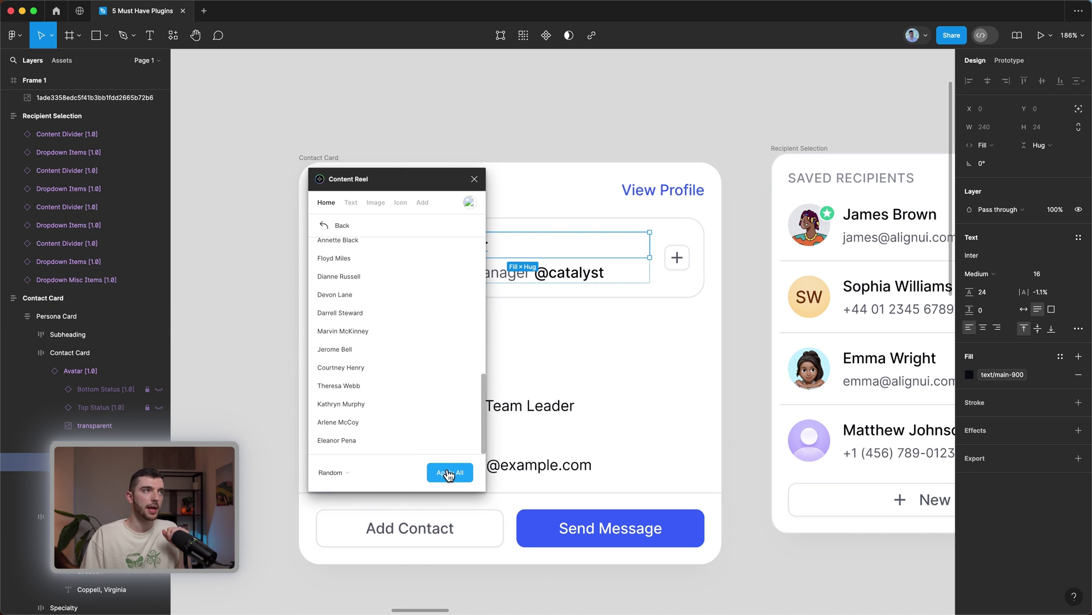
click(568, 390)
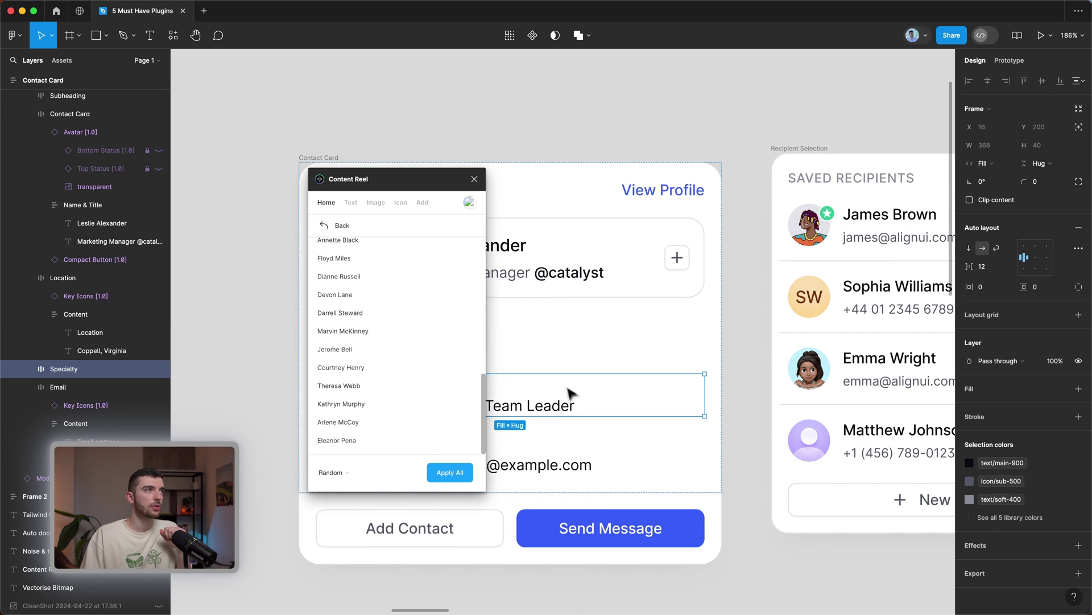
click(472, 180)
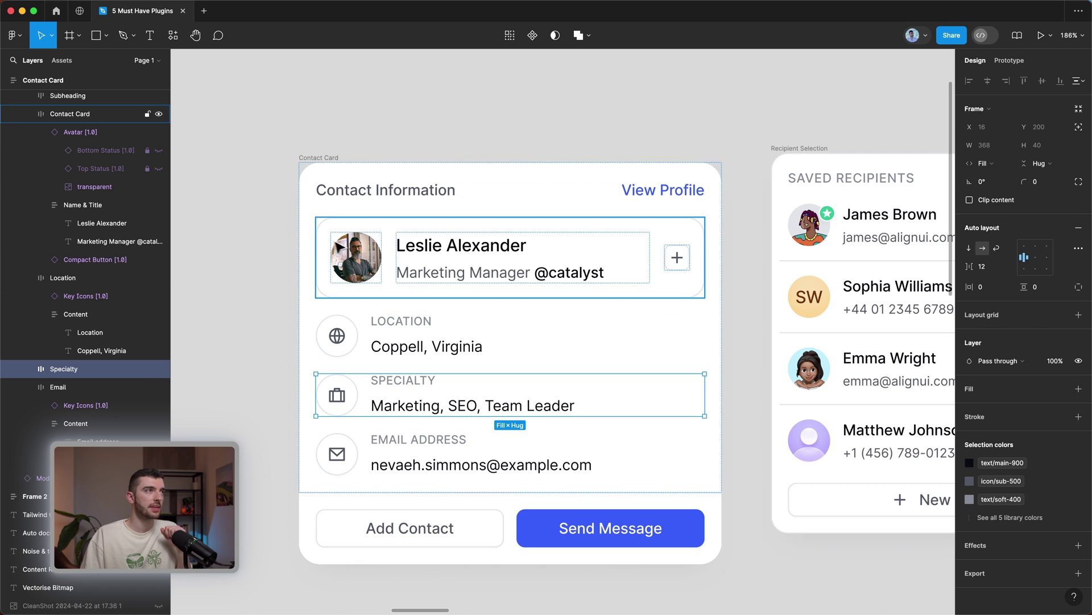
click(362, 256)
click(362, 256)
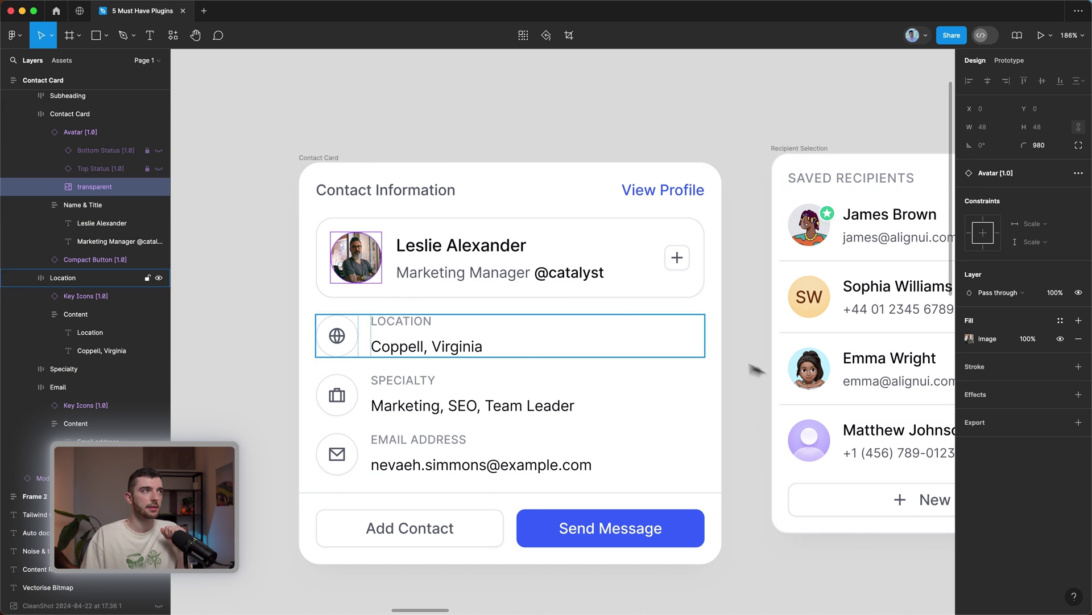
- Replace the avatar with the smiling woman in green from Content Reel's Avatars (female)
right_click(356, 249)
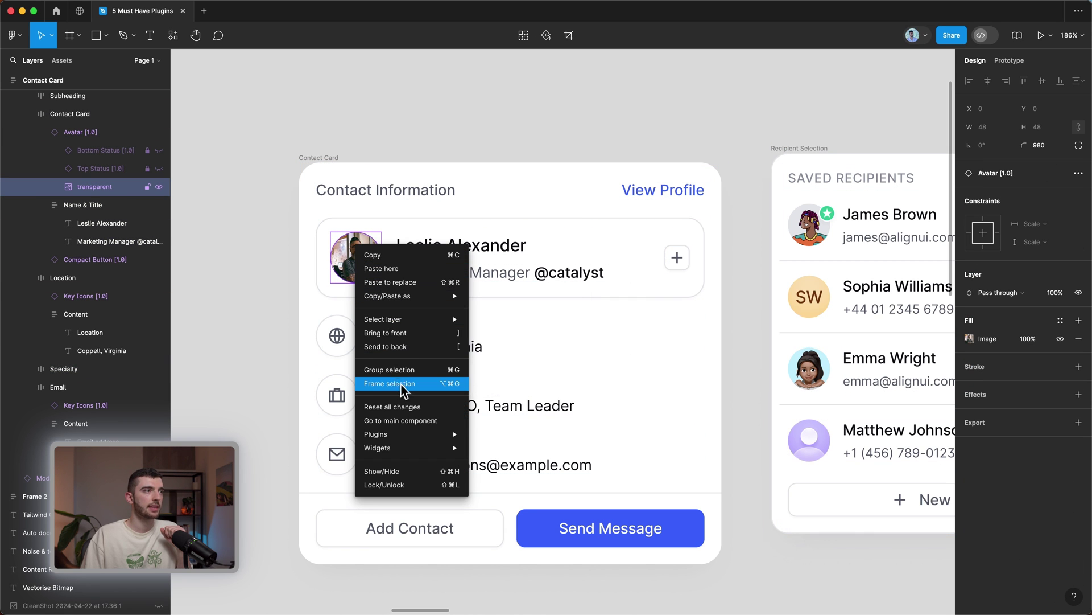
mouse_move(424, 435)
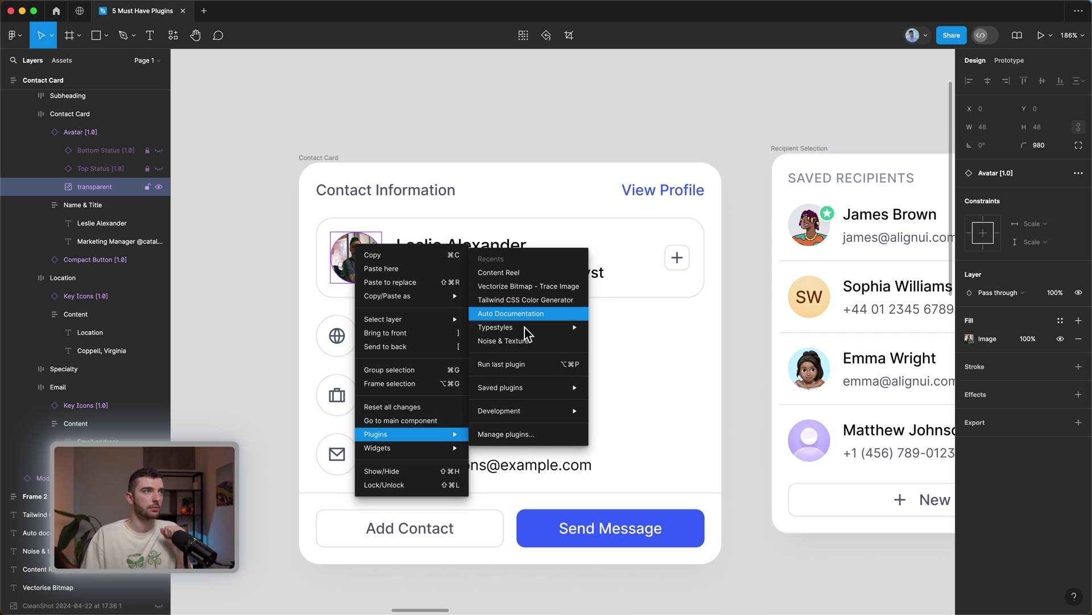
click(524, 283)
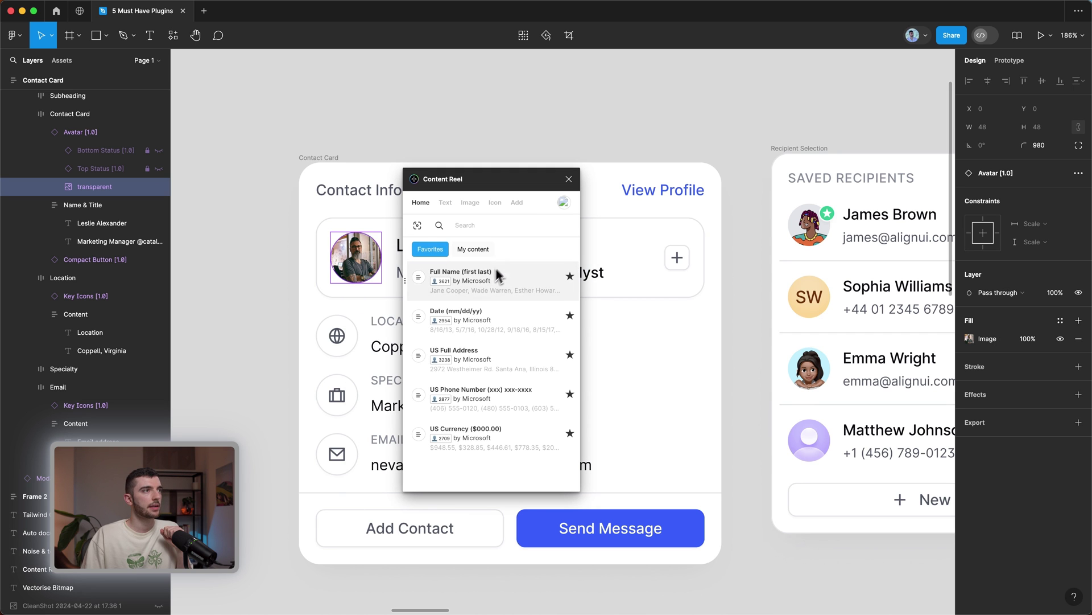
click(470, 203)
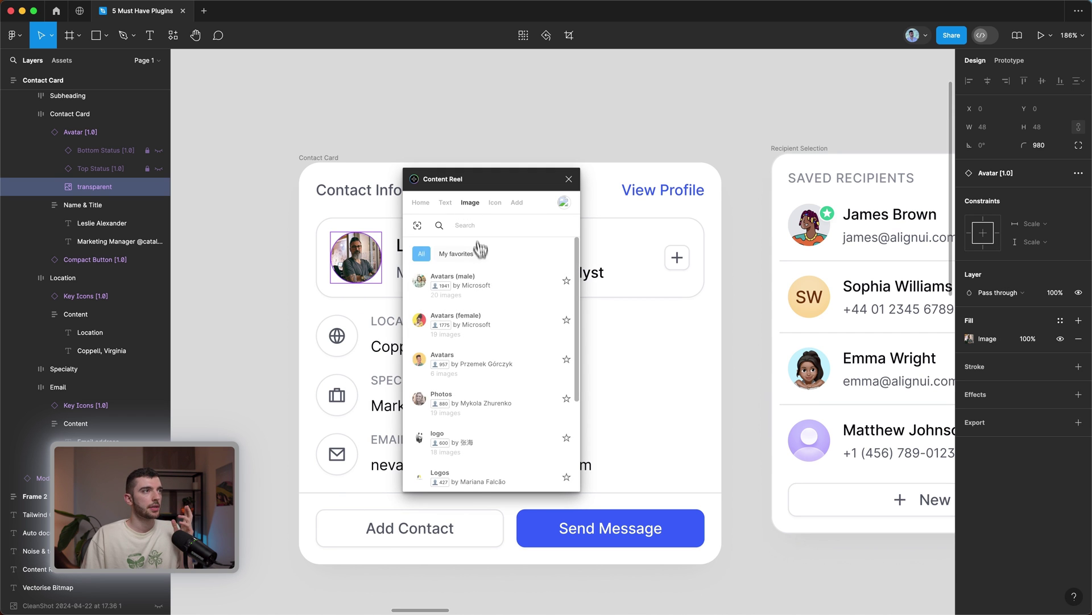
scroll(483, 318, down, 3)
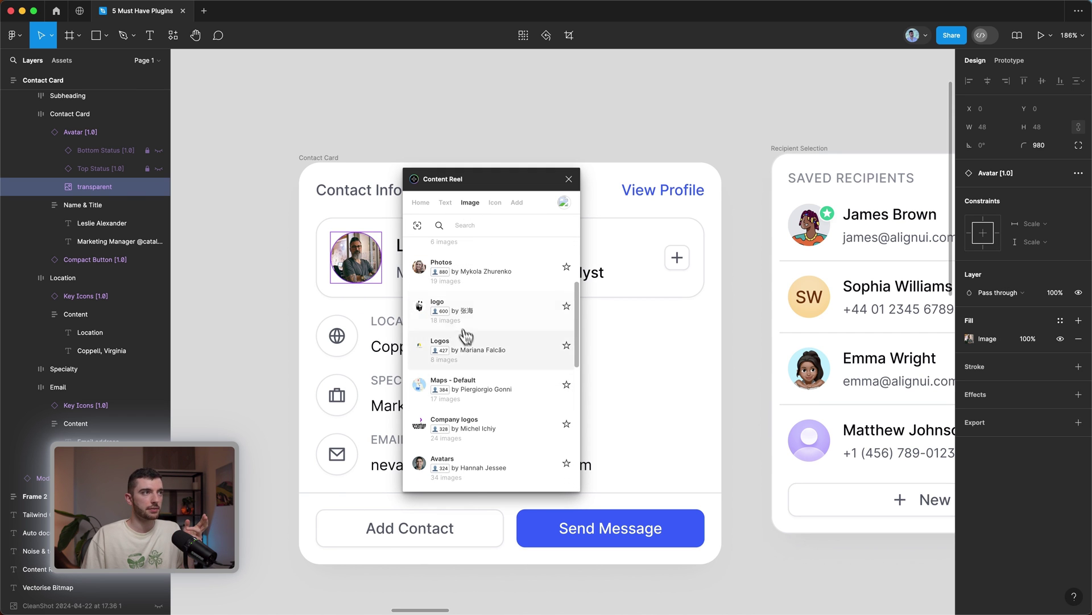
scroll(501, 411, up, 3)
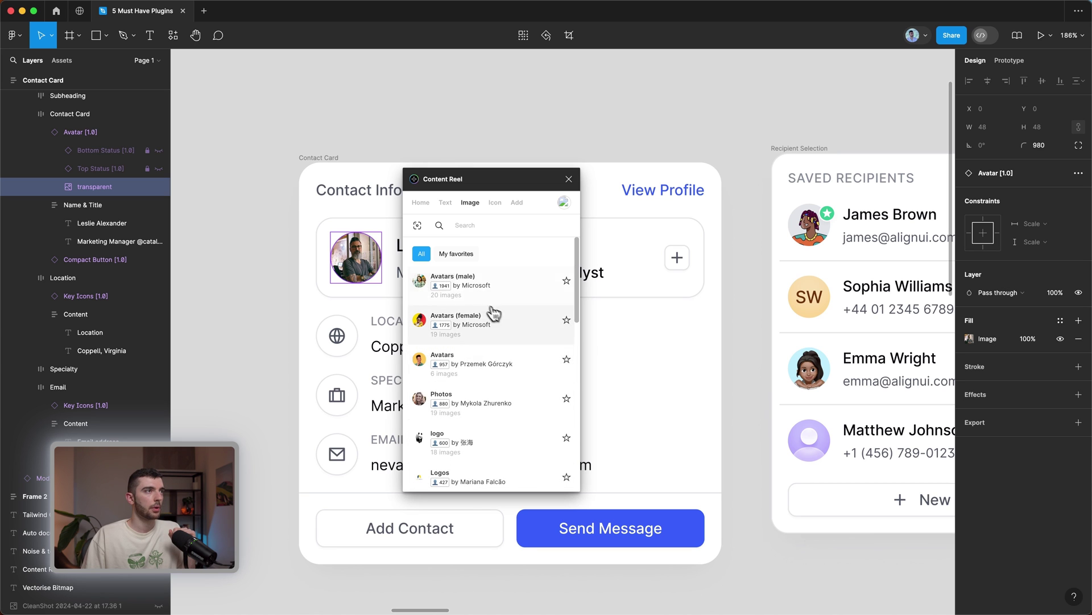
click(501, 338)
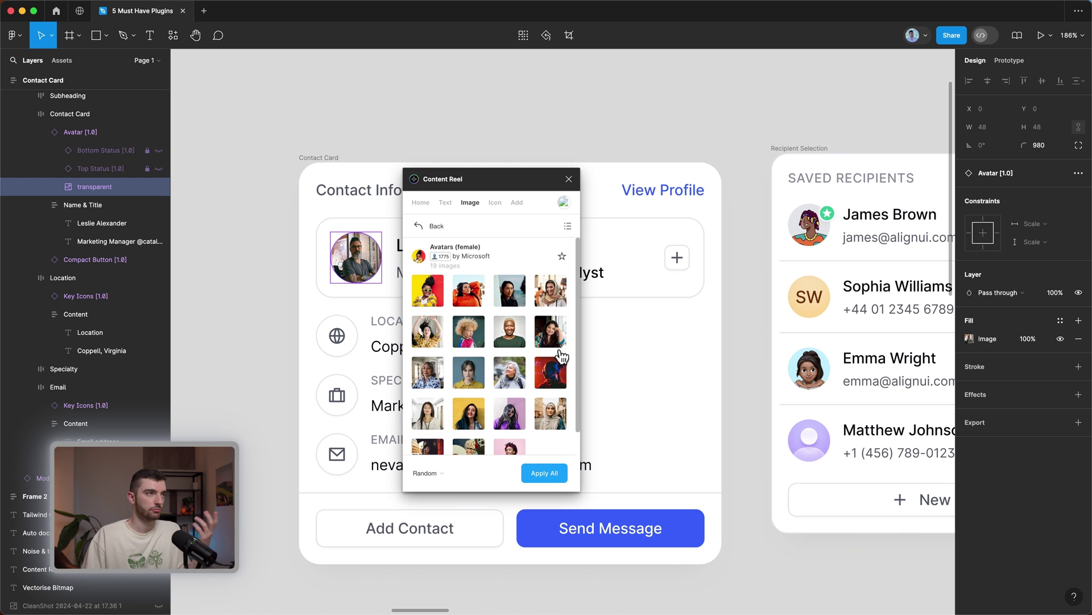
click(558, 372)
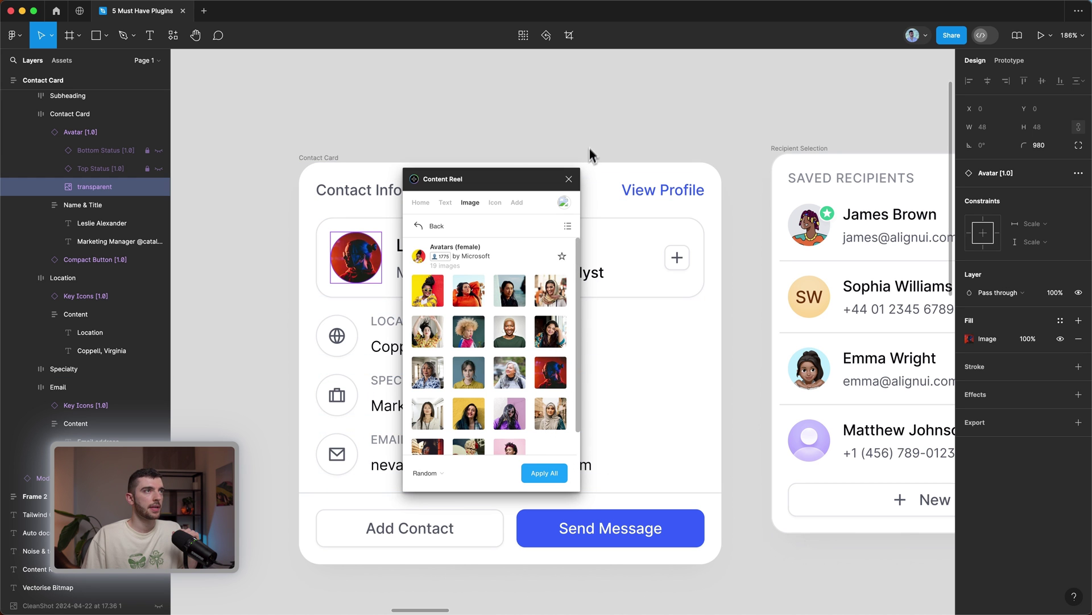
click(515, 331)
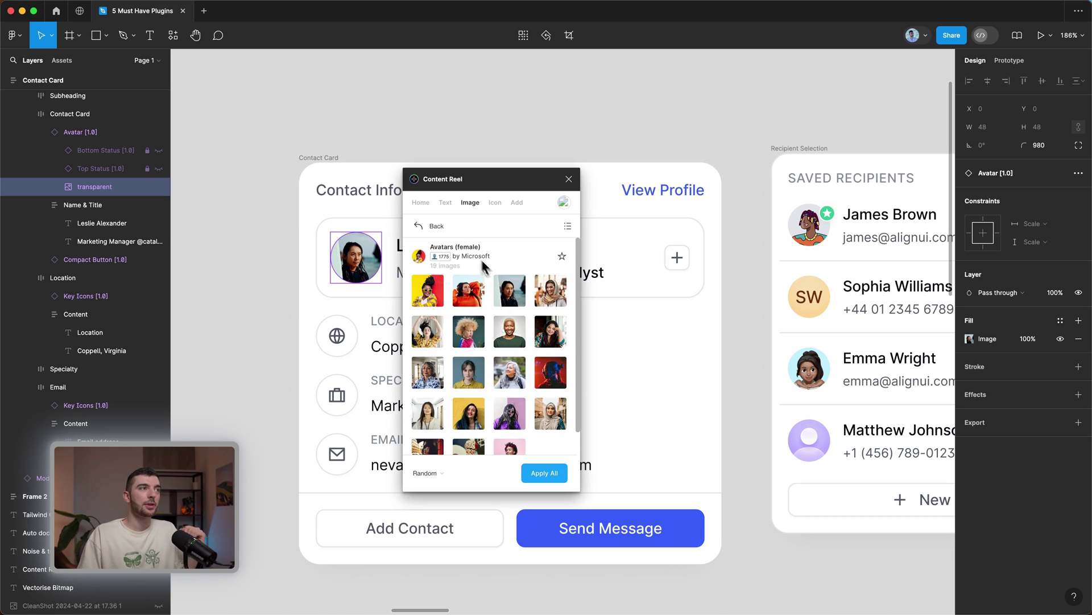
click(444, 230)
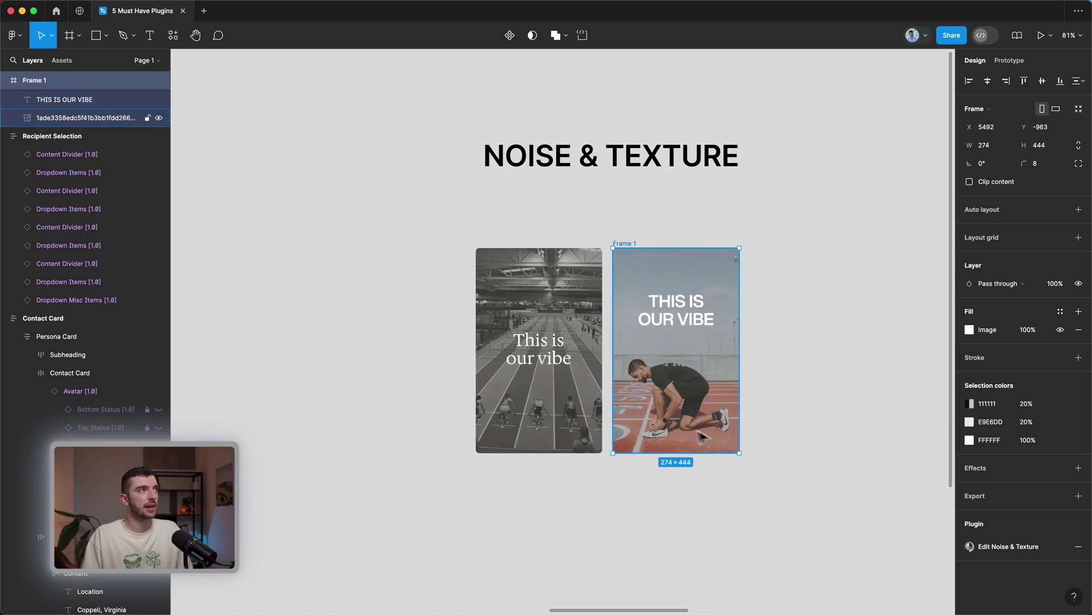
- Run the saved Noise & Texture plugin on the poster photo in Frame 1
double_click(668, 427)
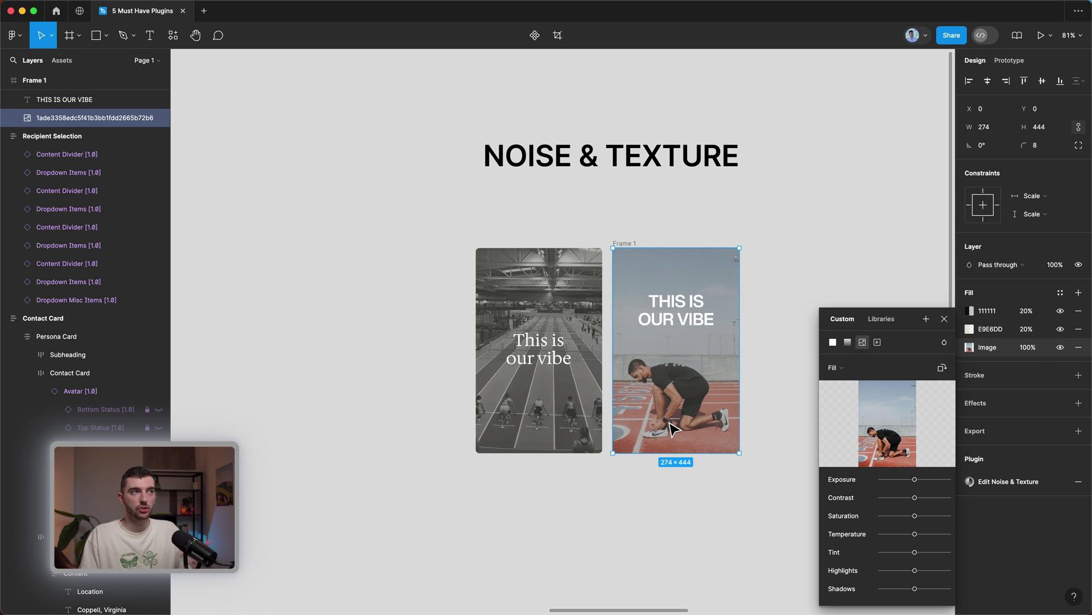
right_click(672, 428)
click(654, 518)
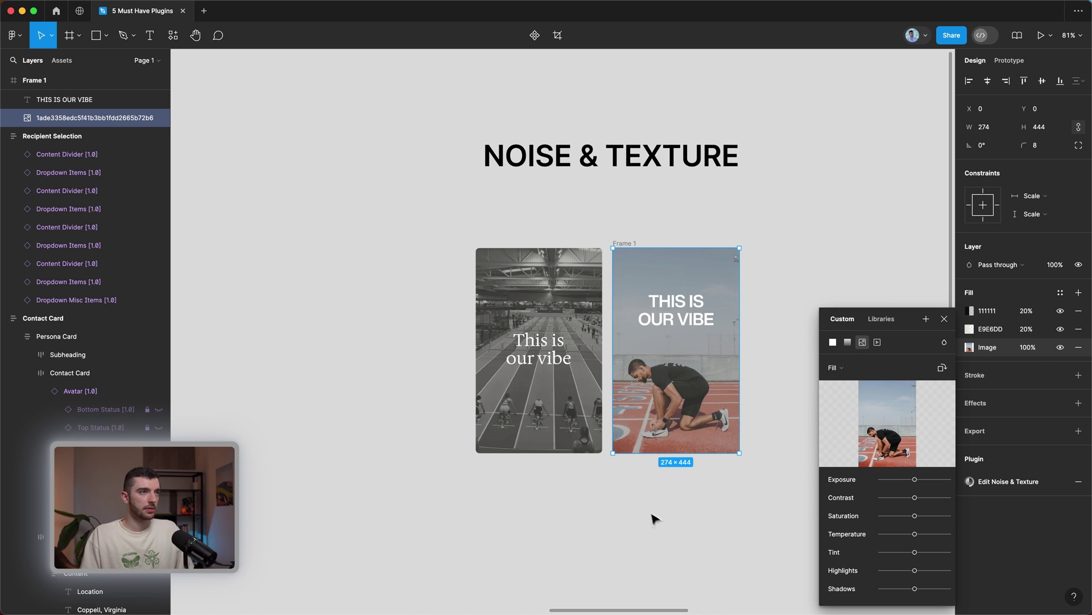
right_click(689, 472)
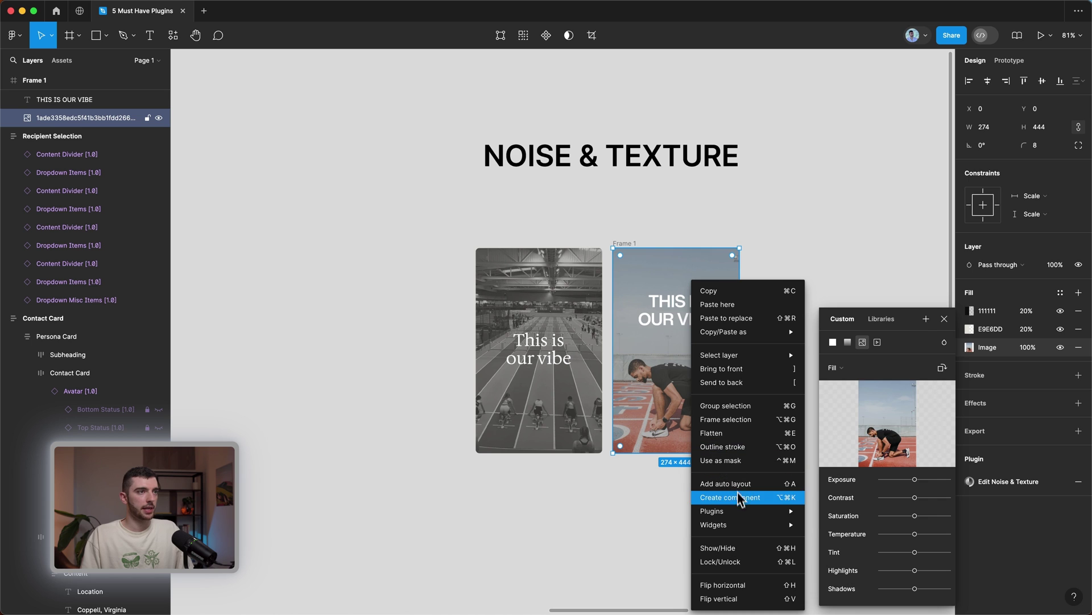
mouse_move(745, 515)
mouse_move(837, 464)
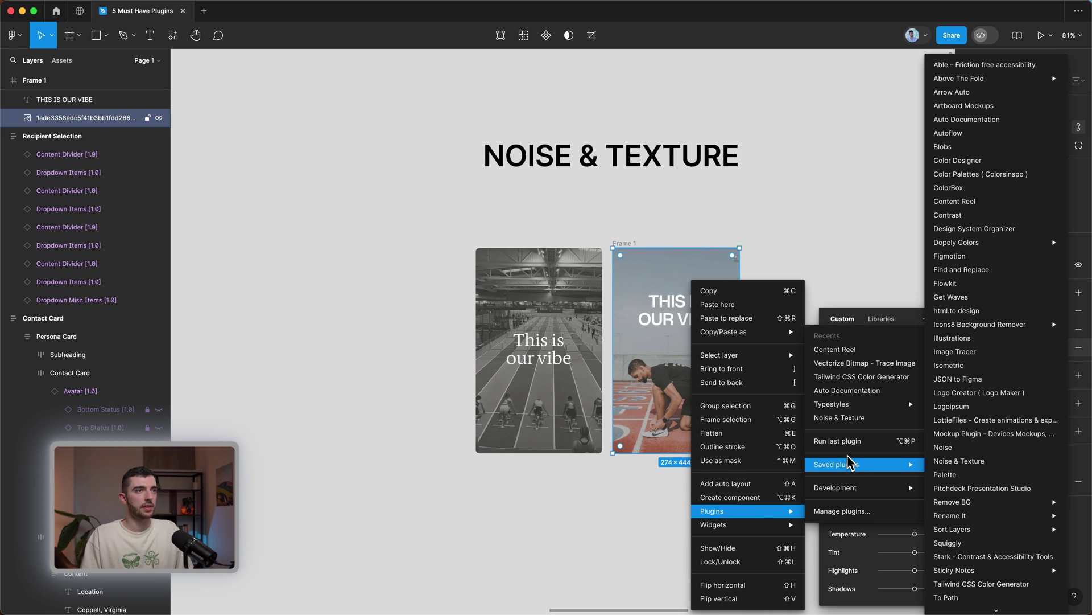
click(959, 461)
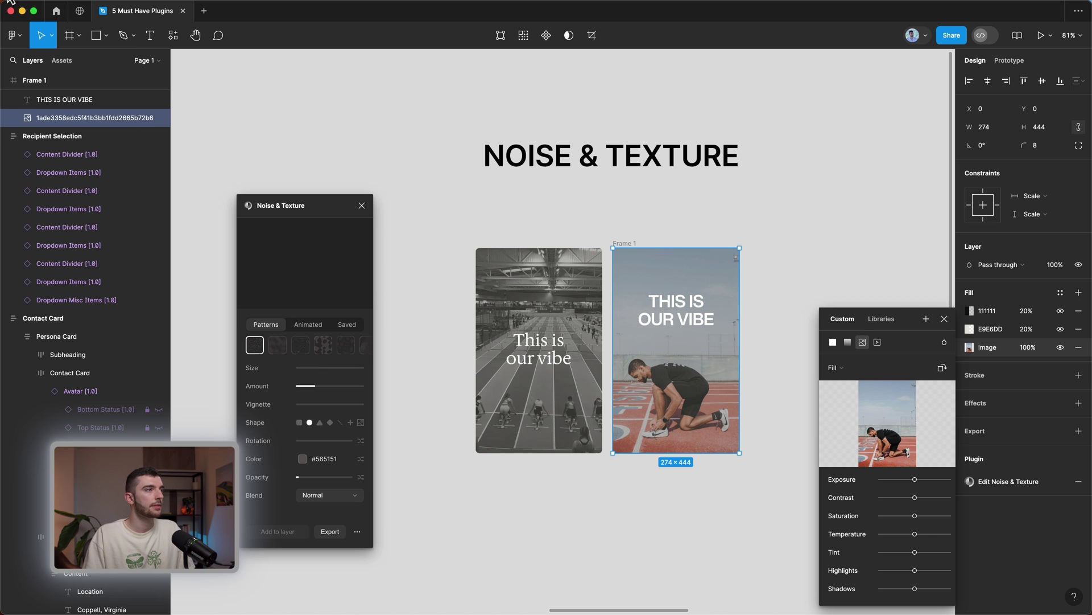
- Add a fully opaque, fine, sparse noise fill with diamond dots, then try the Perlin pattern
scroll(682, 313, up, 10)
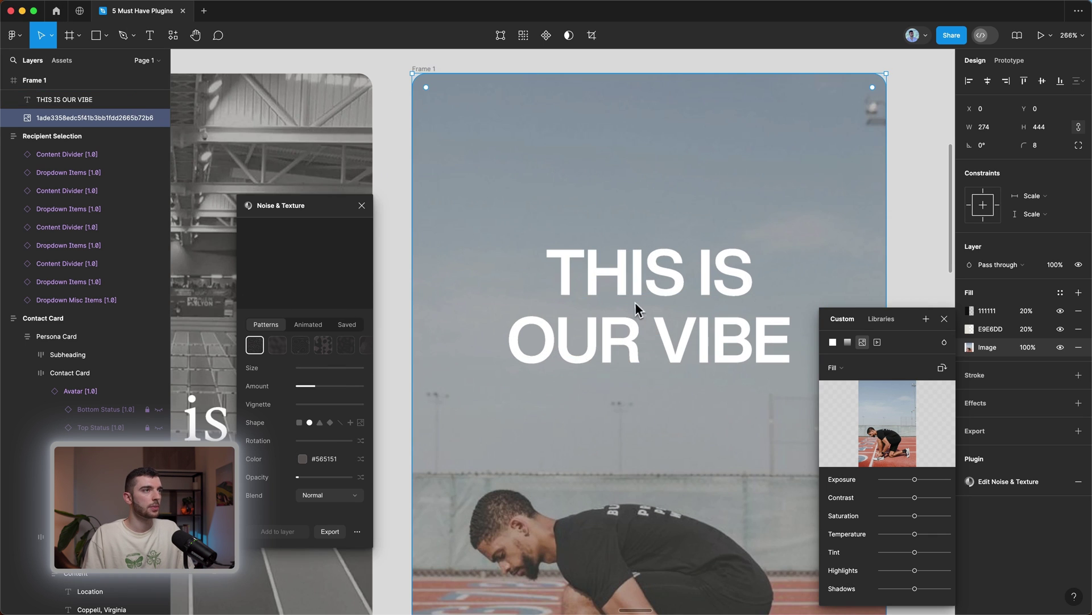
scroll(612, 380, down, 1)
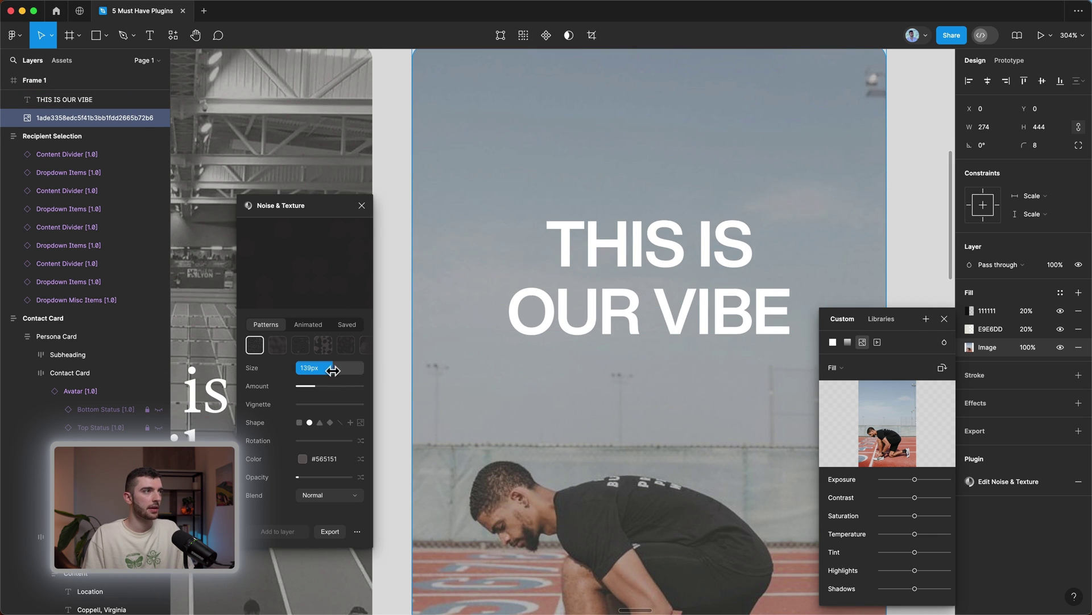
drag(333, 371, 314, 370)
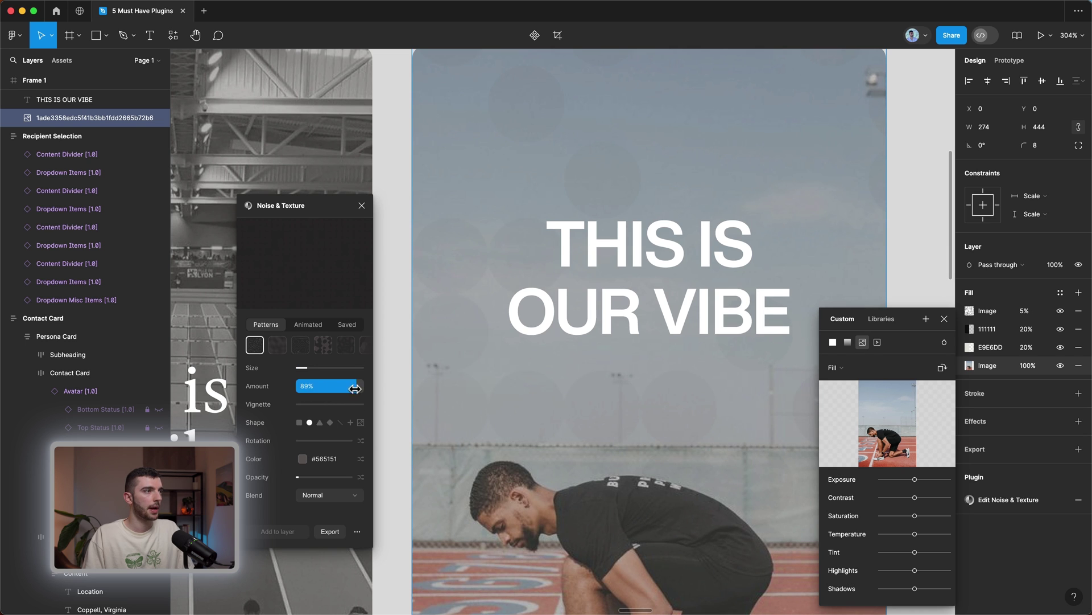
drag(309, 473, 353, 481)
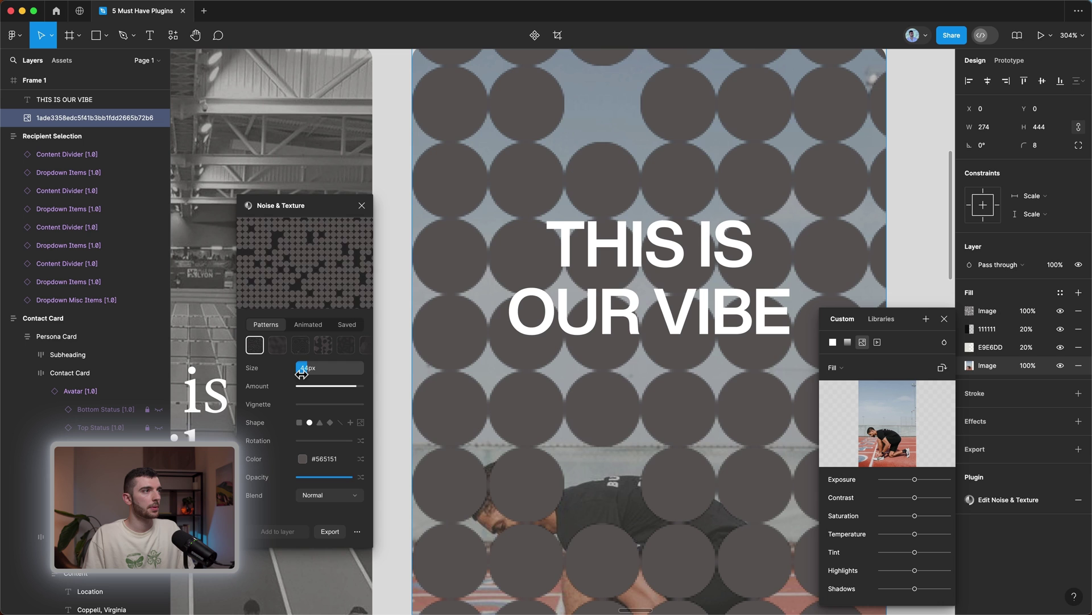
drag(301, 371, 288, 371)
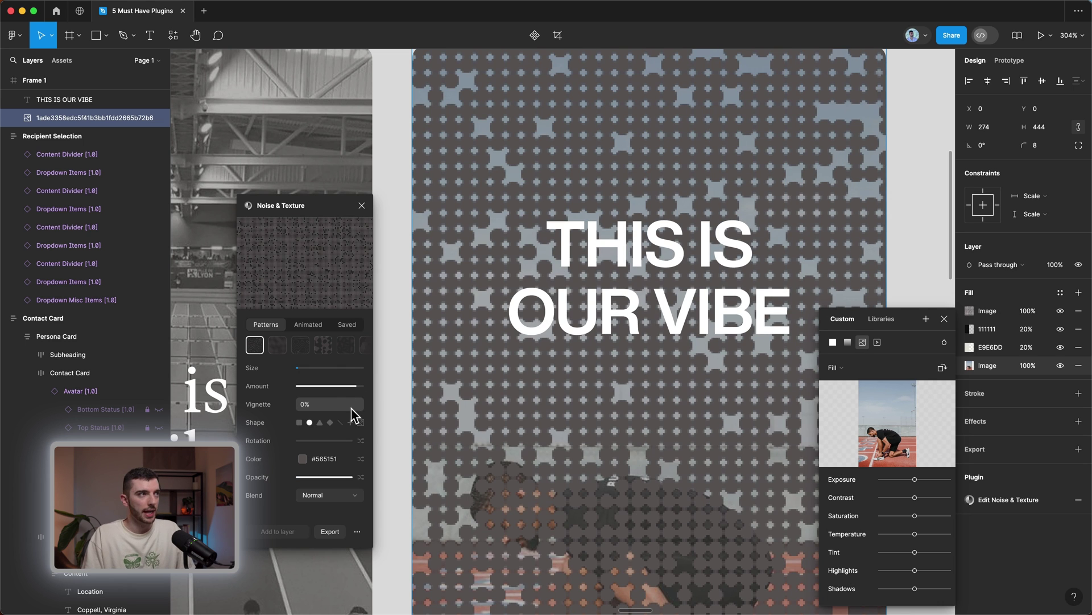
drag(326, 394, 306, 364)
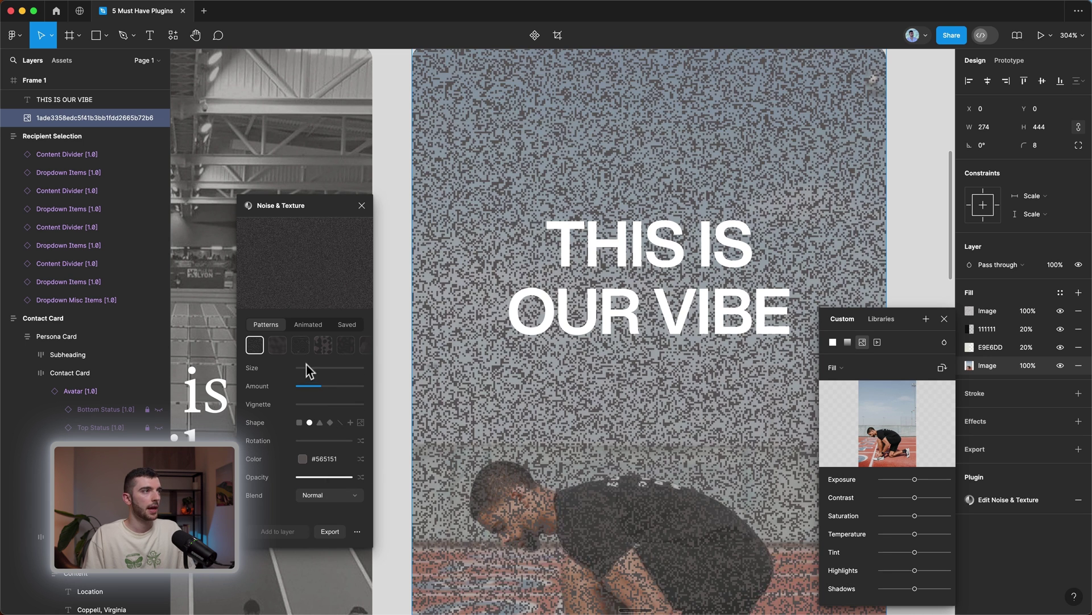
click(330, 423)
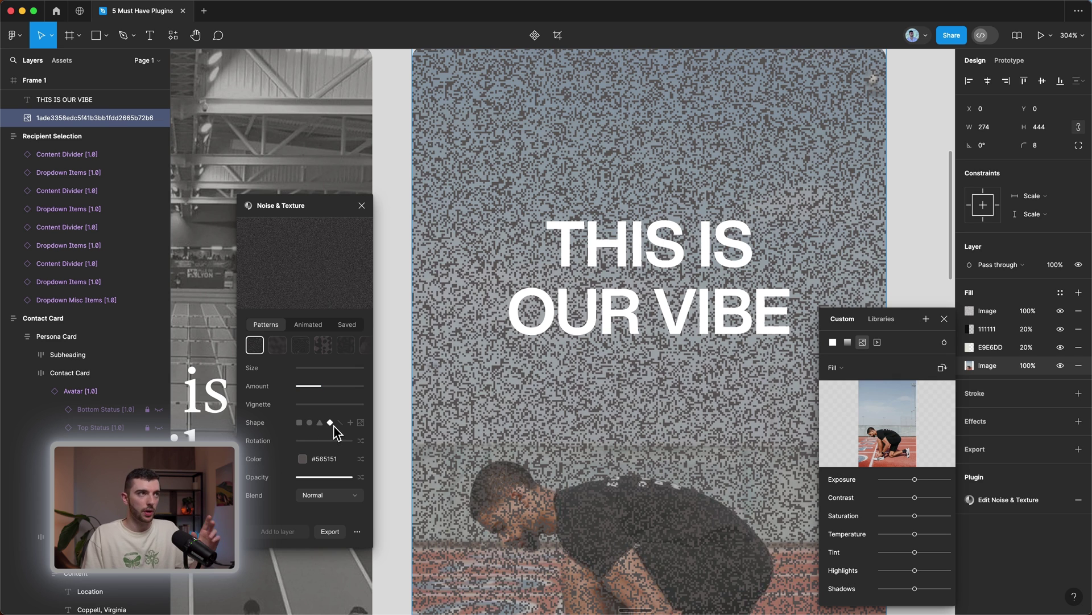
click(323, 346)
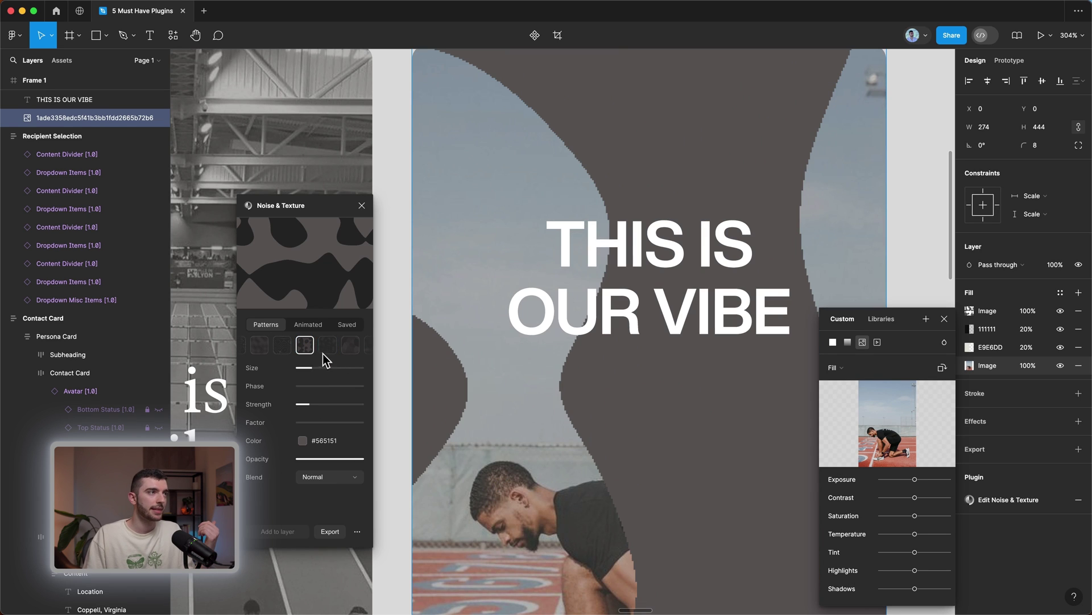
- Try the Voronoi pattern with a Jitter value, then switch back to Random static noise
click(327, 354)
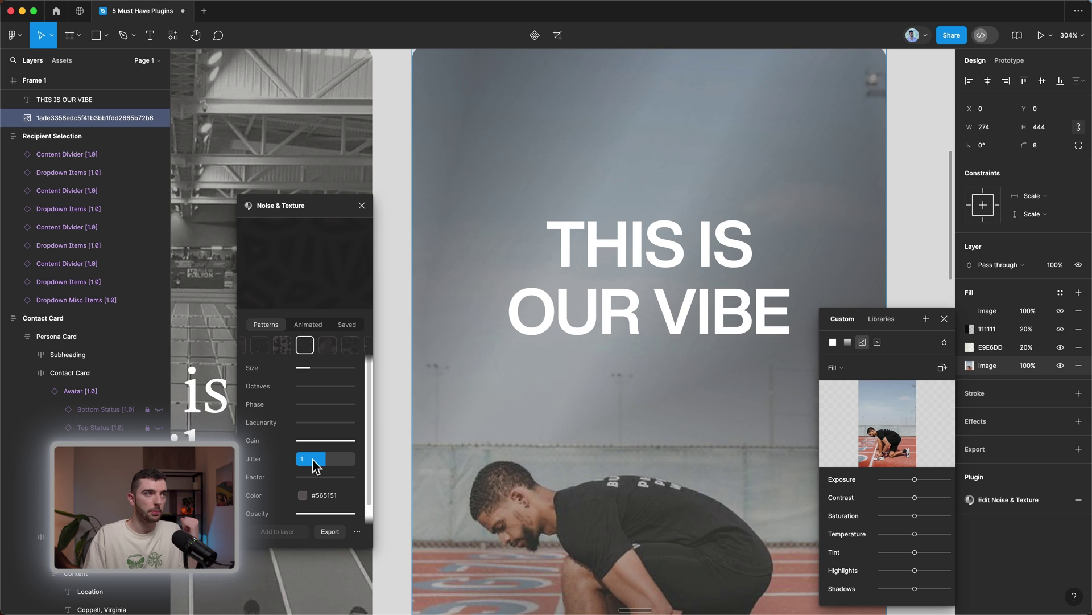
key(Return)
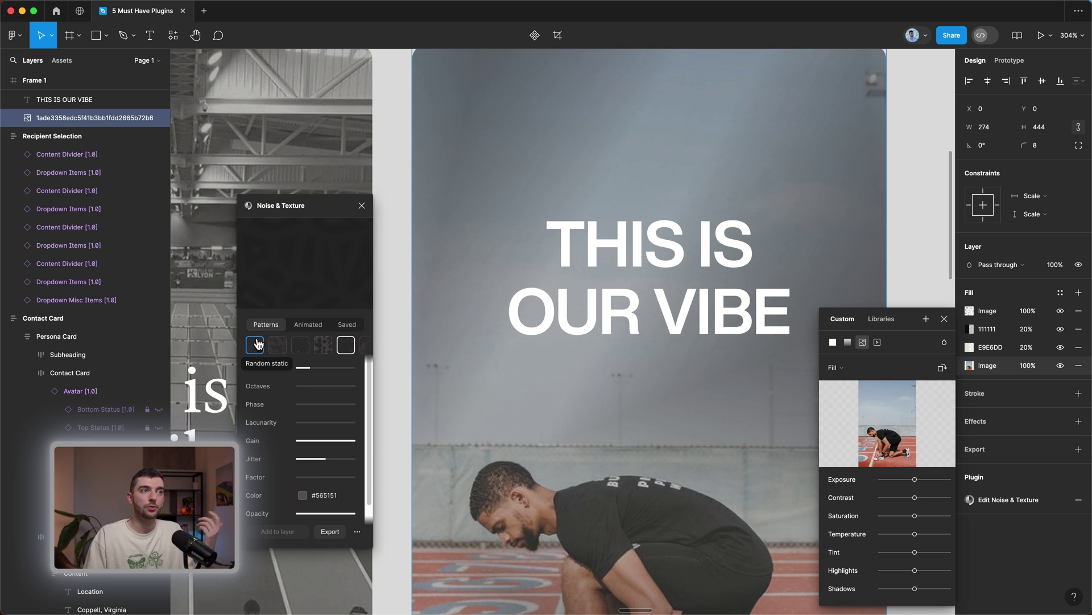
click(256, 345)
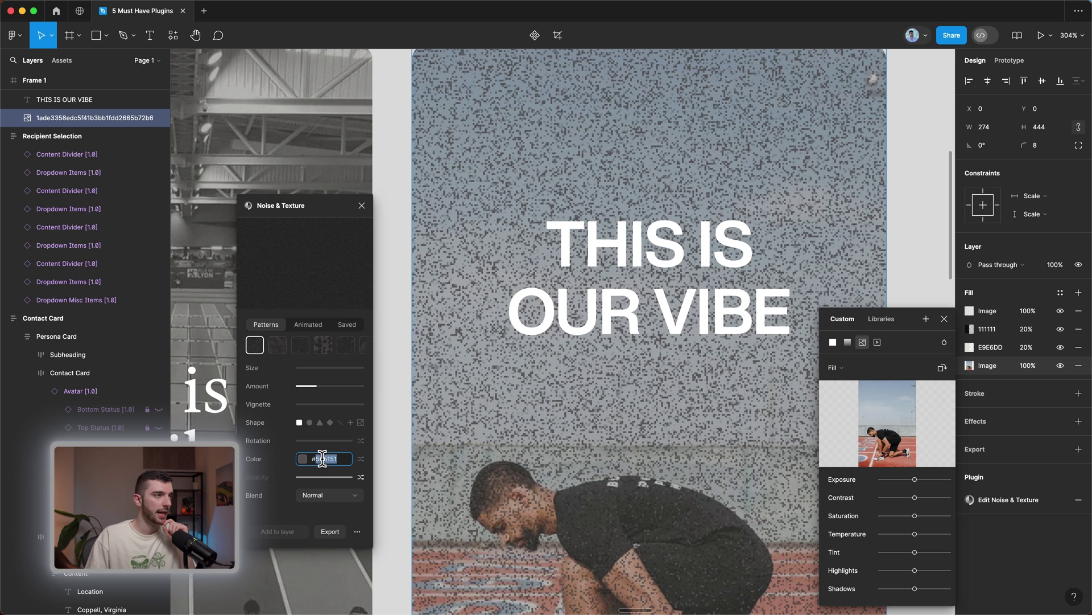
- Make the static noise black (#000) and lower the noise fill's opacity to 5%
text(000)
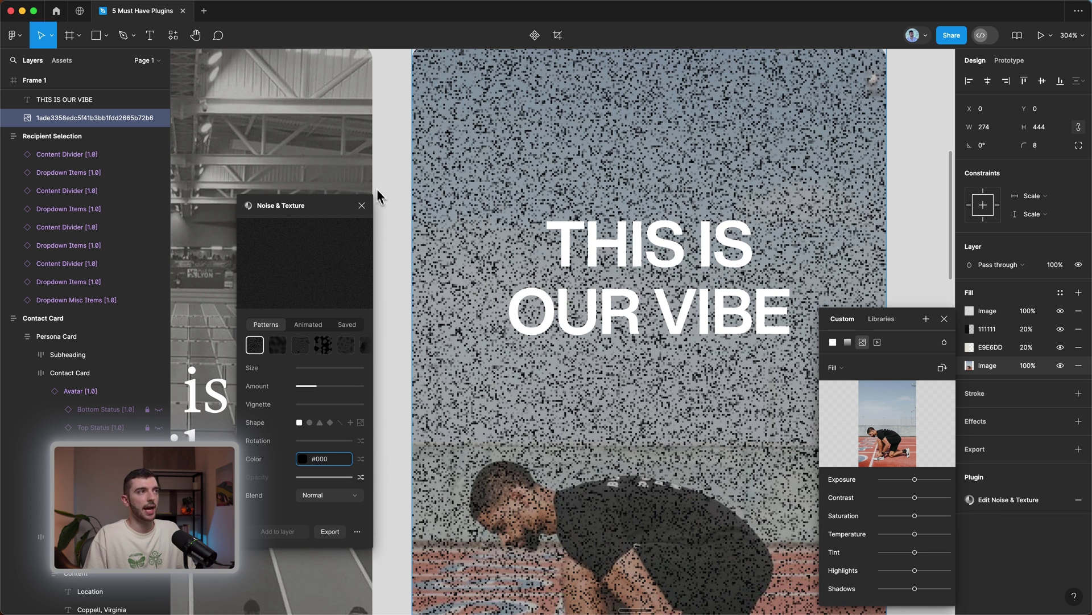
click(362, 206)
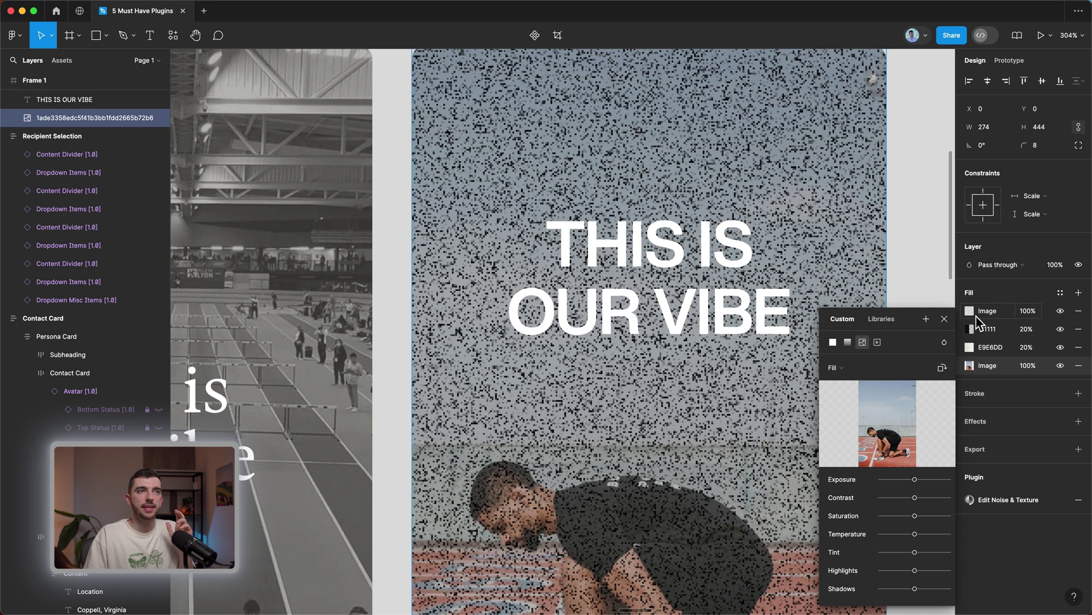
click(975, 315)
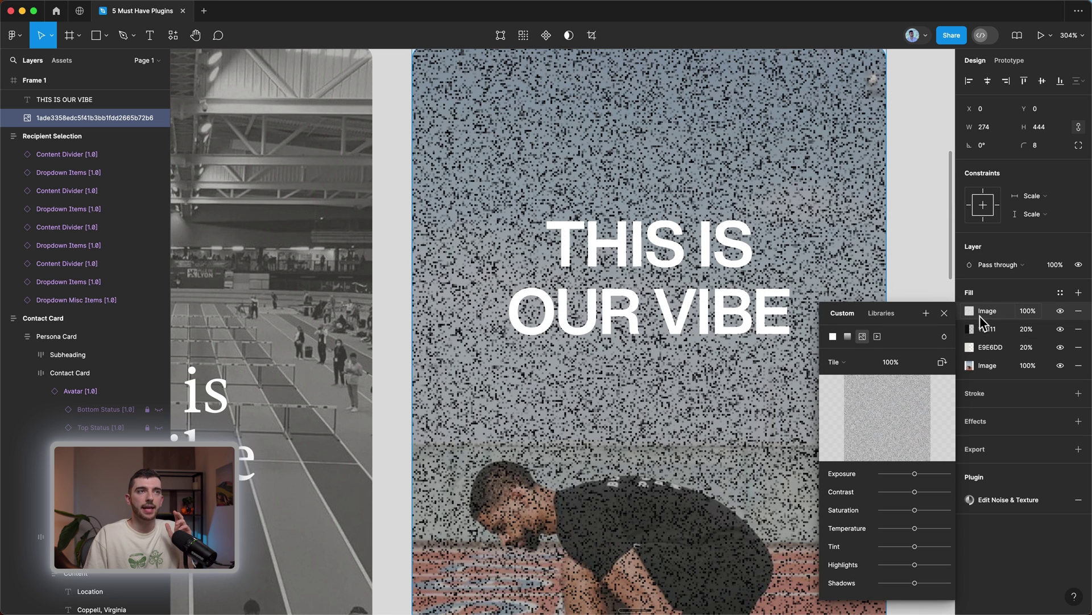
click(1034, 312)
key(shift+Down)
key(shift+Down)
key(shift+Down)
key(shift+Down)
key(shift+Down)
key(shift+Down)
key(shift+Down)
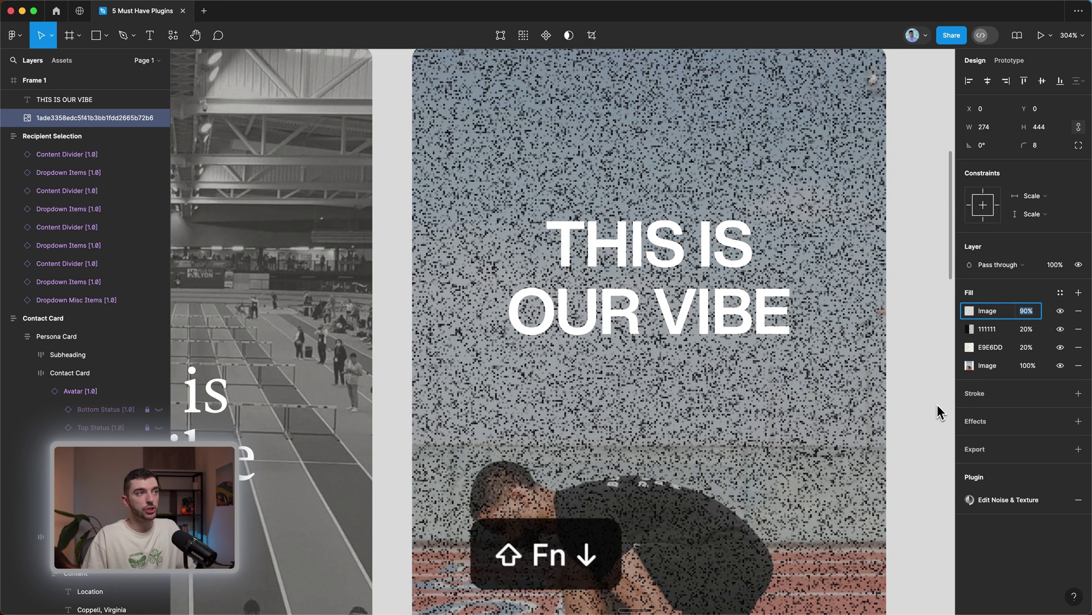
key(shift+Down)
key(shift+Down)
key(shift+Down)
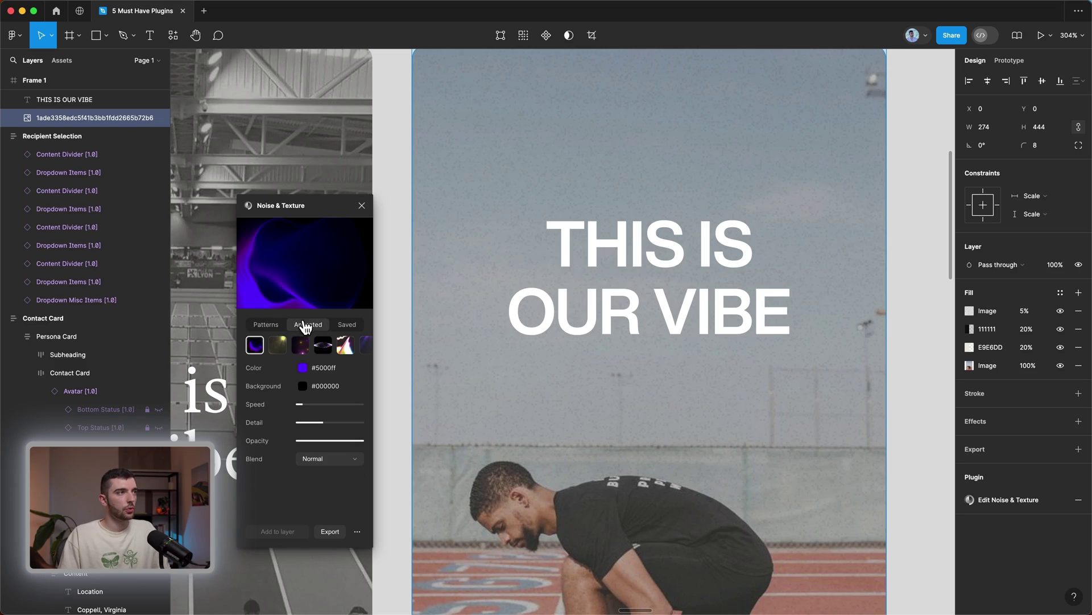
- Recolour the animated glow to a blue-teal tone and speed up the gradient animation
click(302, 367)
drag(341, 296, 306, 320)
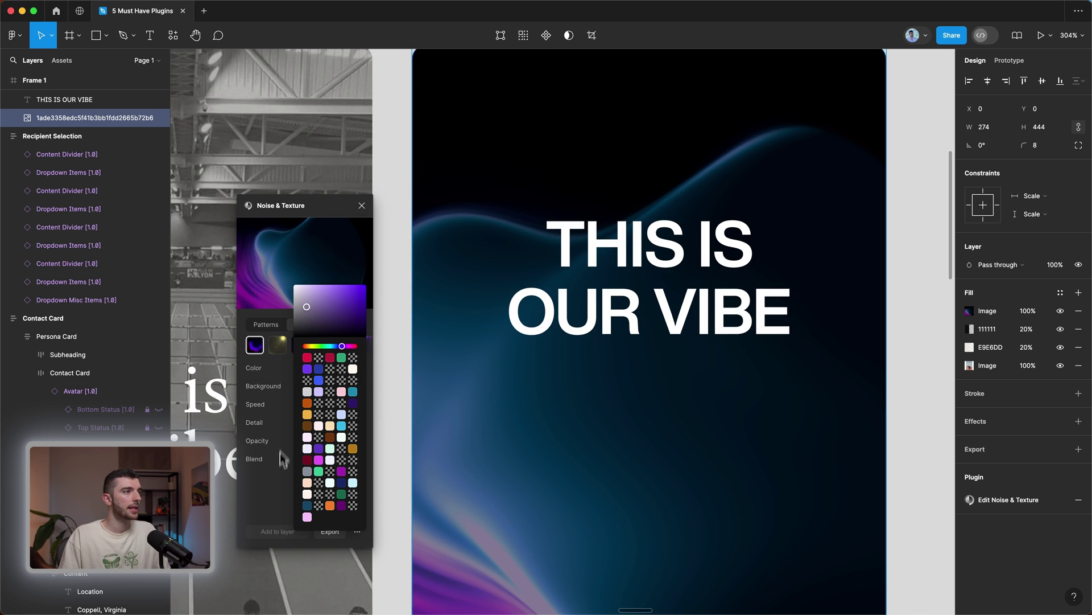
click(276, 492)
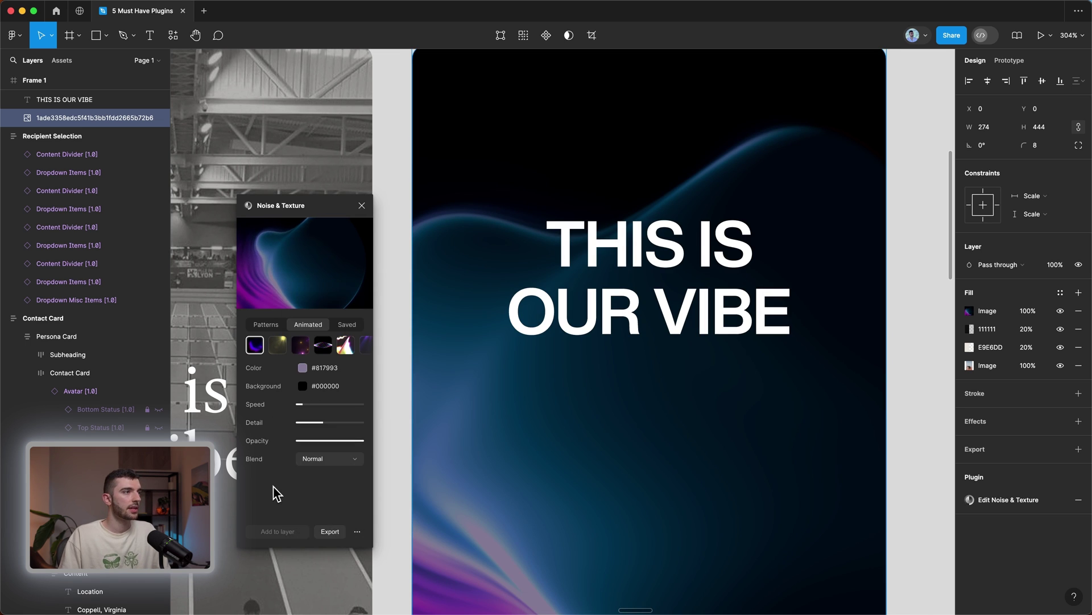
drag(300, 404, 326, 422)
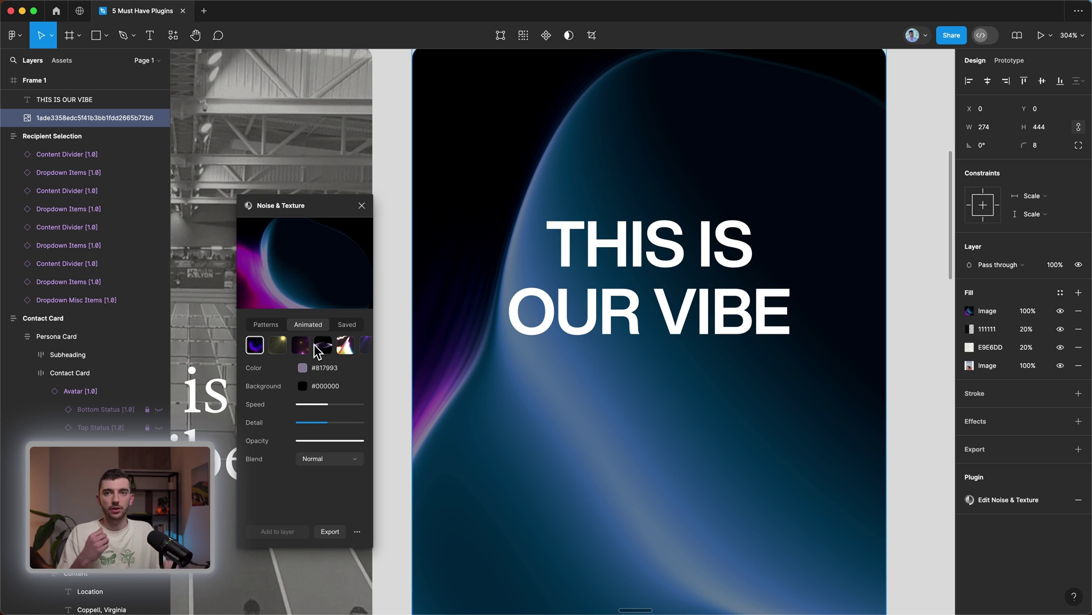
click(348, 324)
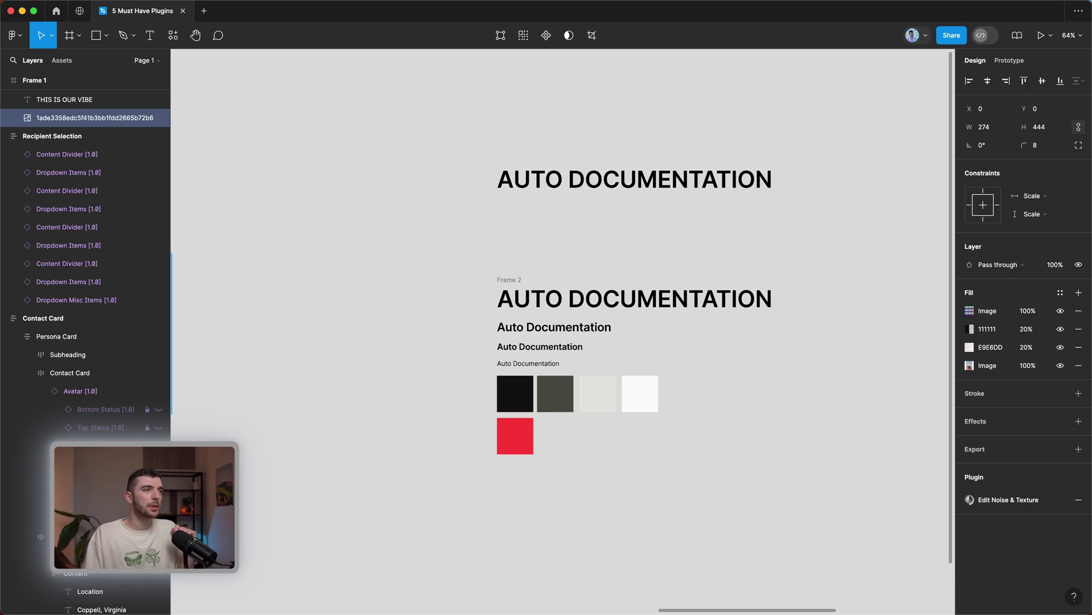
- Launch Auto Documentation from Saved plugins and place its window beside the colour swatches
right_click(728, 459)
mouse_move(742, 551)
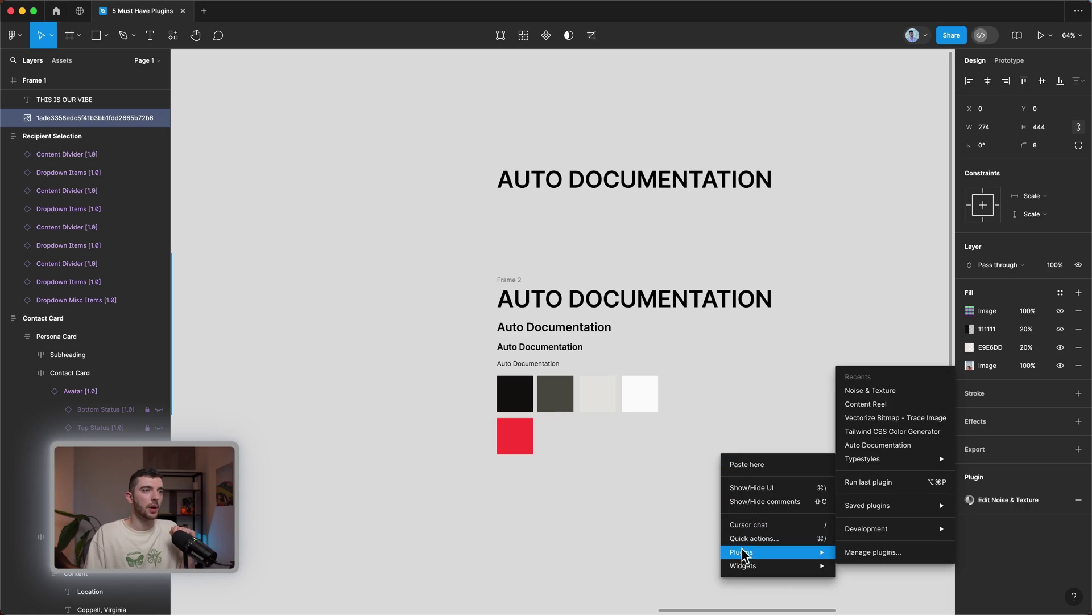
mouse_move(868, 513)
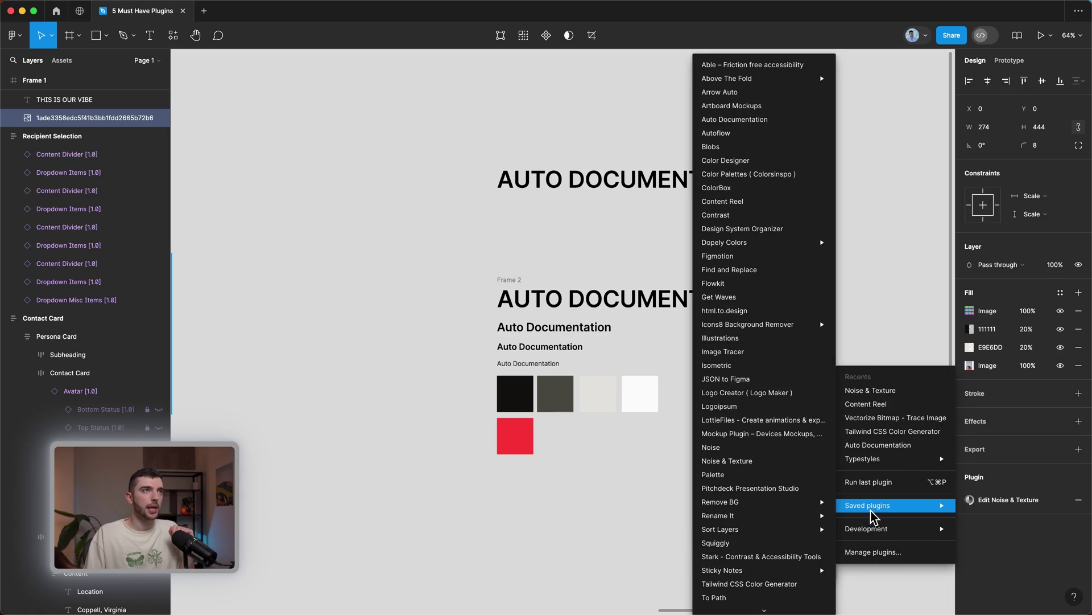
click(779, 119)
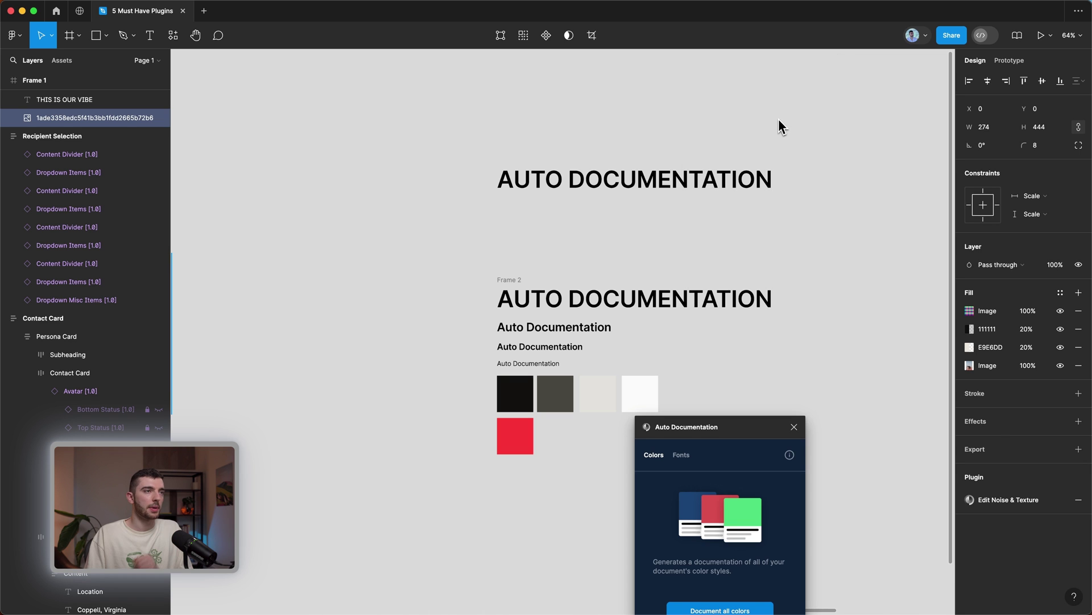
drag(738, 433, 772, 360)
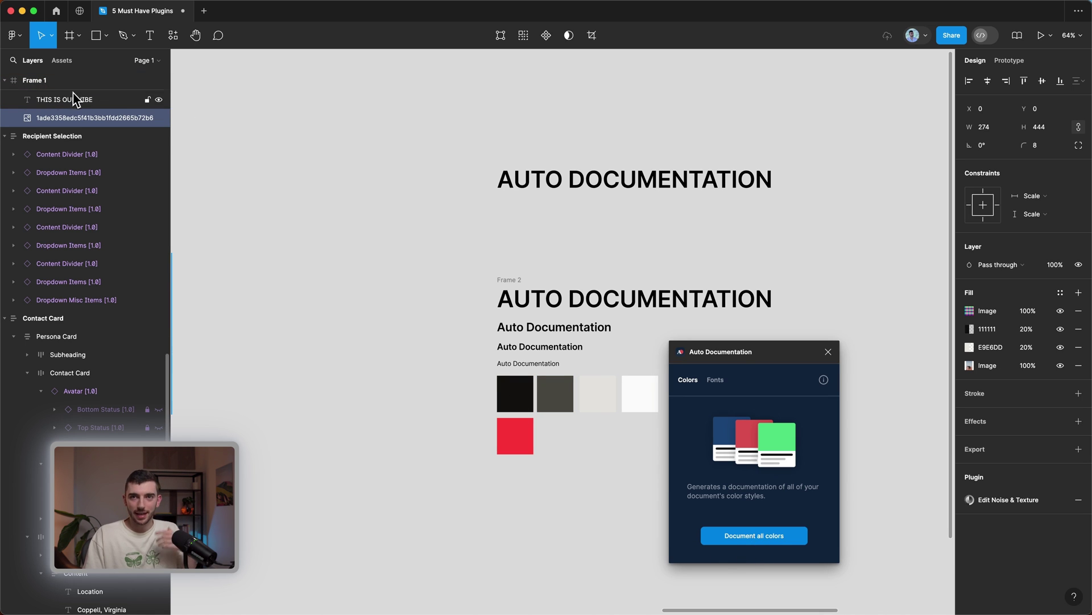
- Deselect everything and pan over the generated System Colors swatch row
click(424, 438)
scroll(433, 456, down, 10)
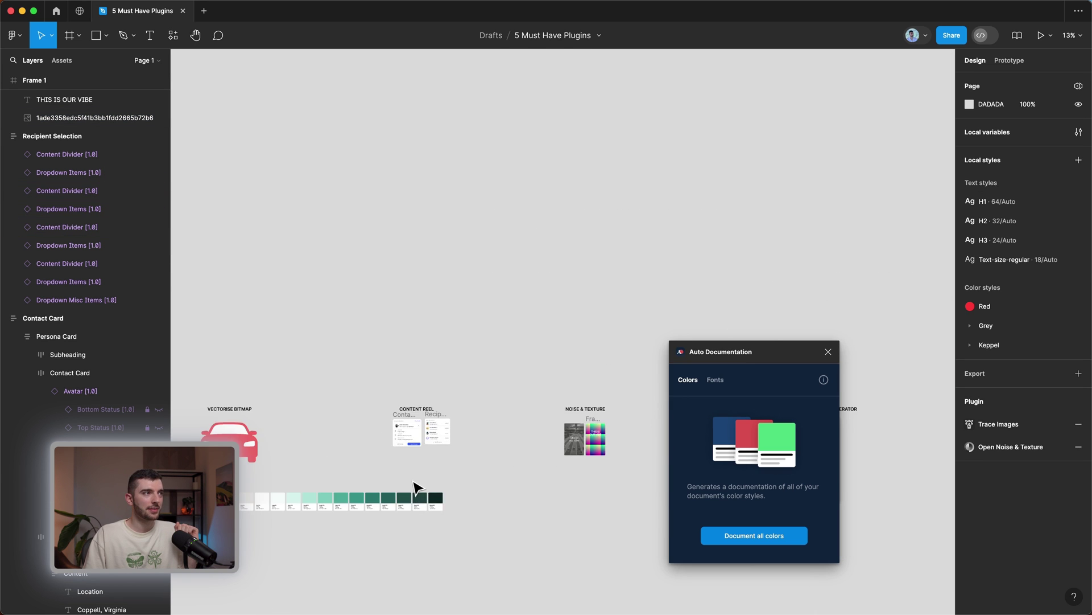
scroll(416, 485, left, 5)
scroll(512, 505, up, 6)
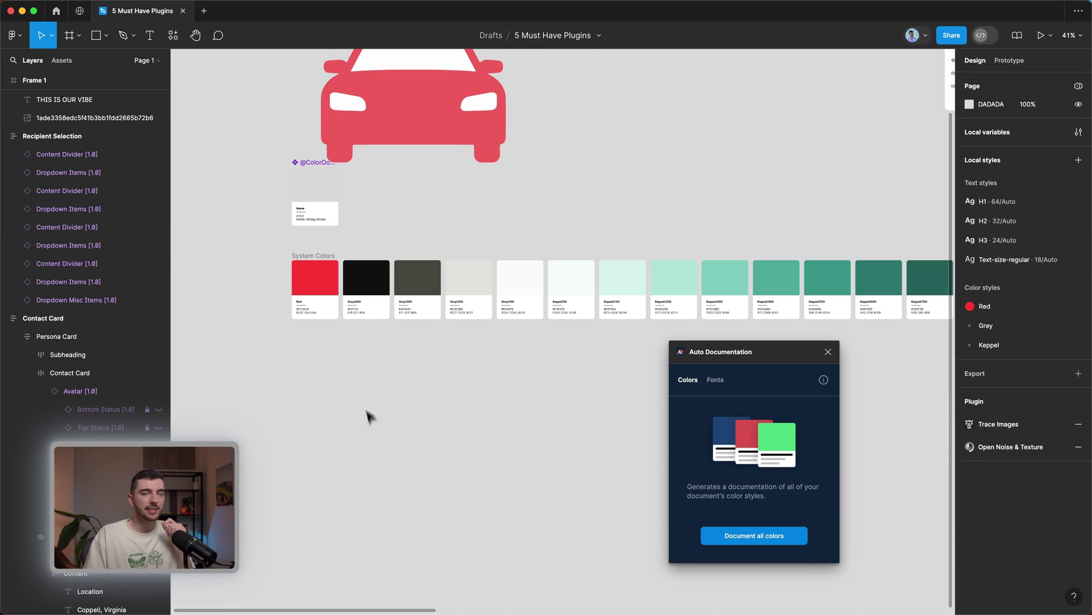
- Expand the Grey and Keppel colour style groups in Local styles to list their shades
click(970, 326)
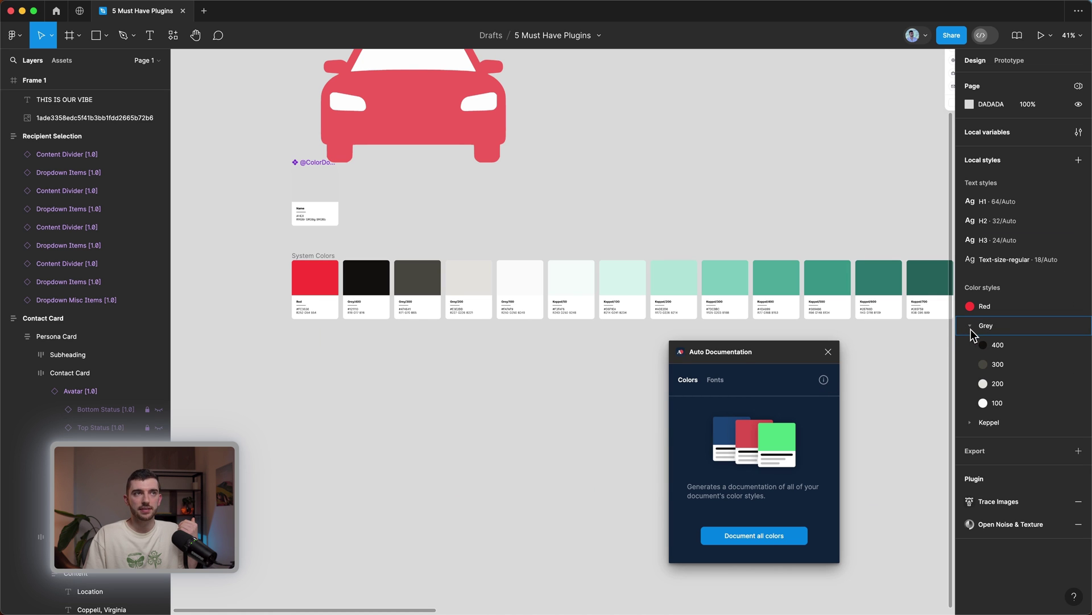
click(971, 423)
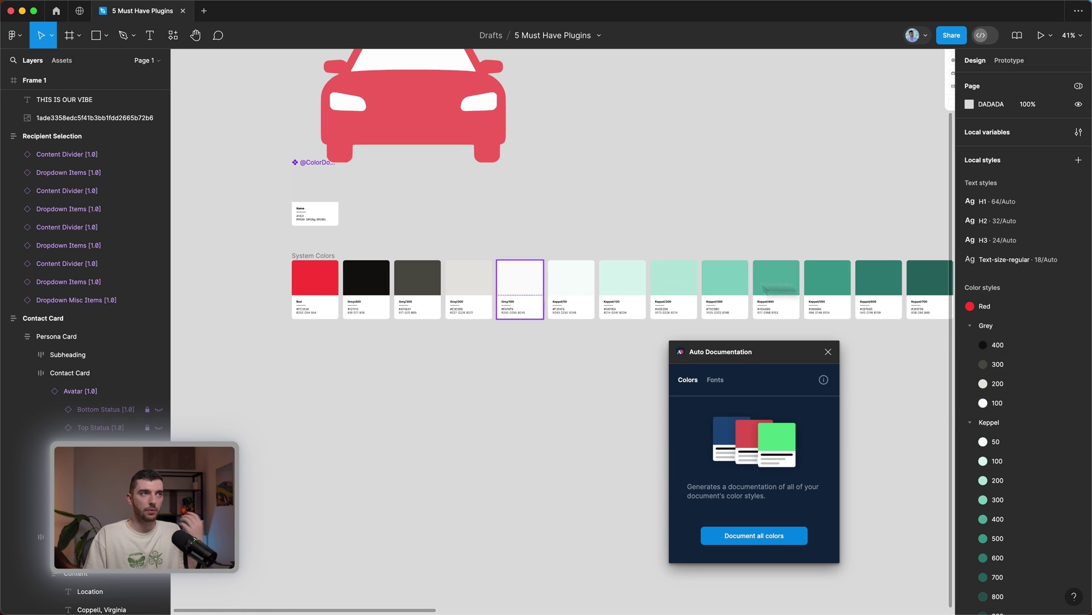
scroll(490, 310, up, 5)
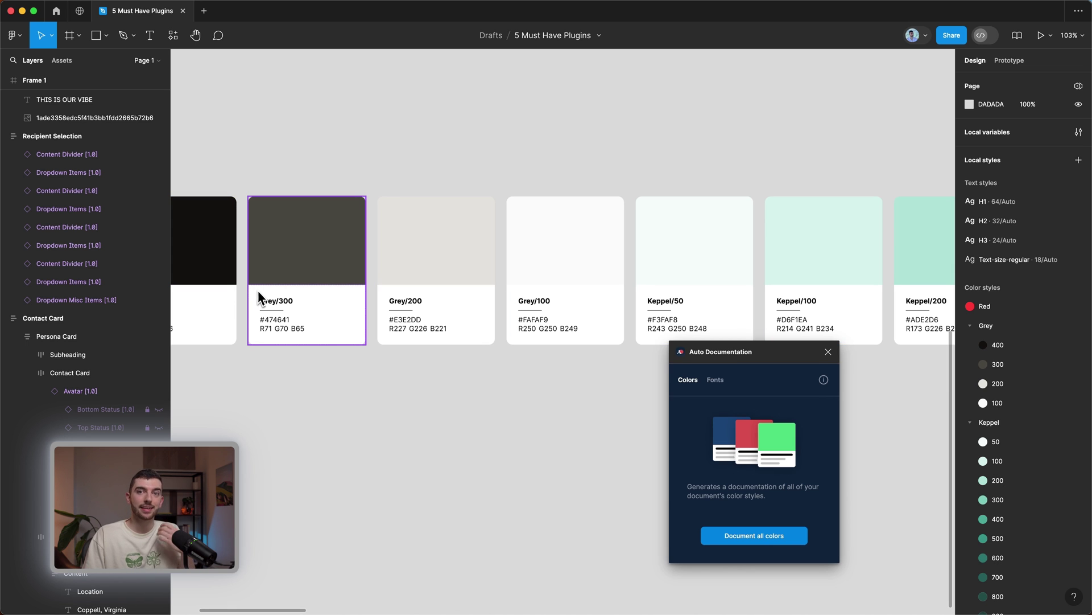
scroll(290, 321, down, 5)
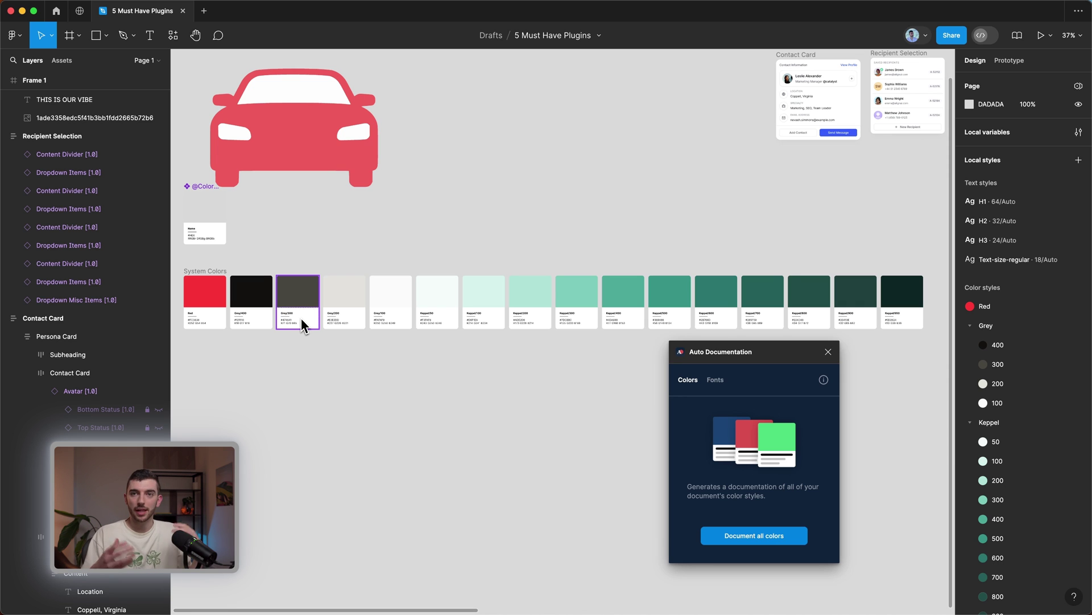
scroll(302, 318, left, 5)
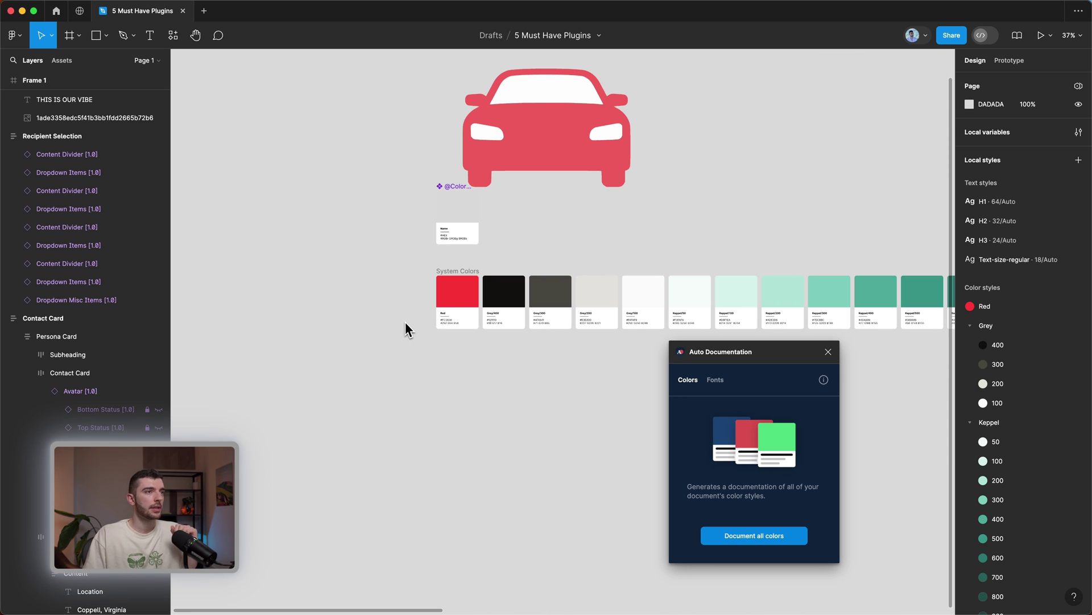
- Document all fonts with Auto Documentation and move the System Colors frame below the table
click(725, 383)
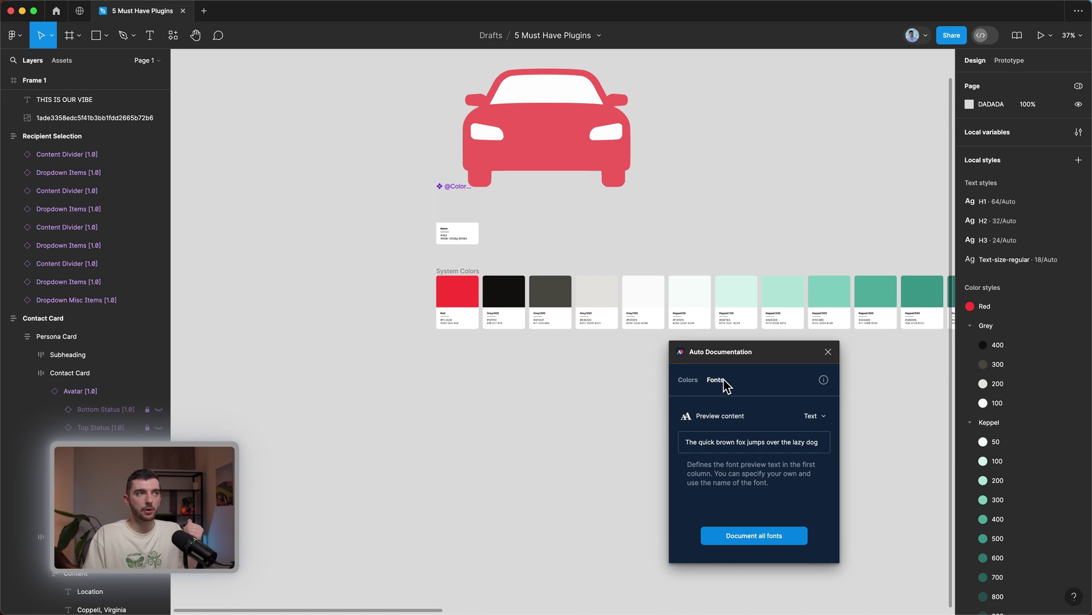
click(762, 538)
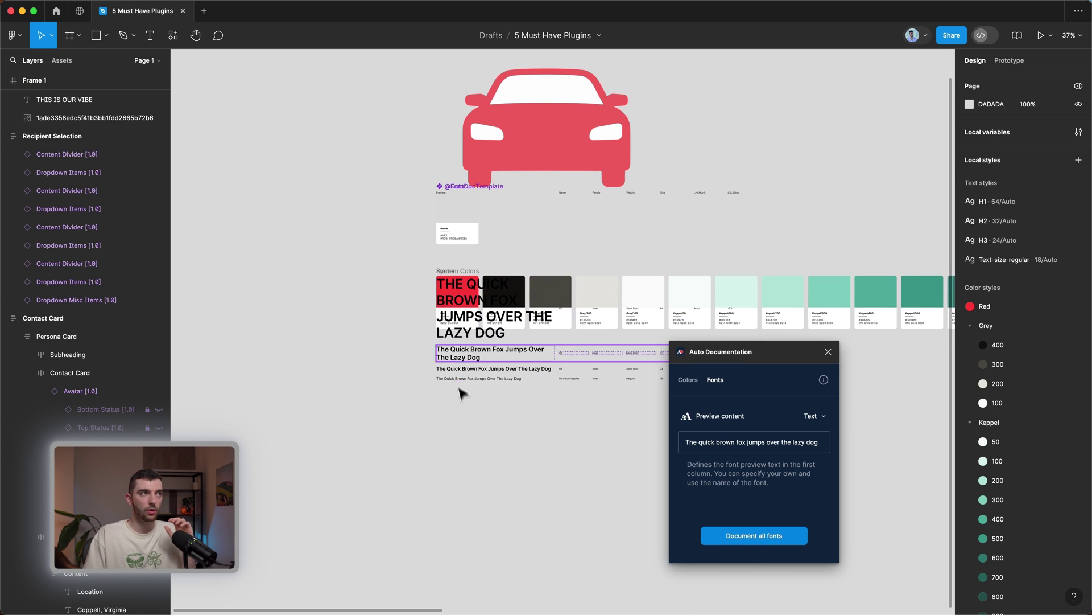
drag(465, 275, 481, 560)
- Select and zoom into the type table showing H1, H2, H3 and Text-size-regular
scroll(456, 179, up, 5)
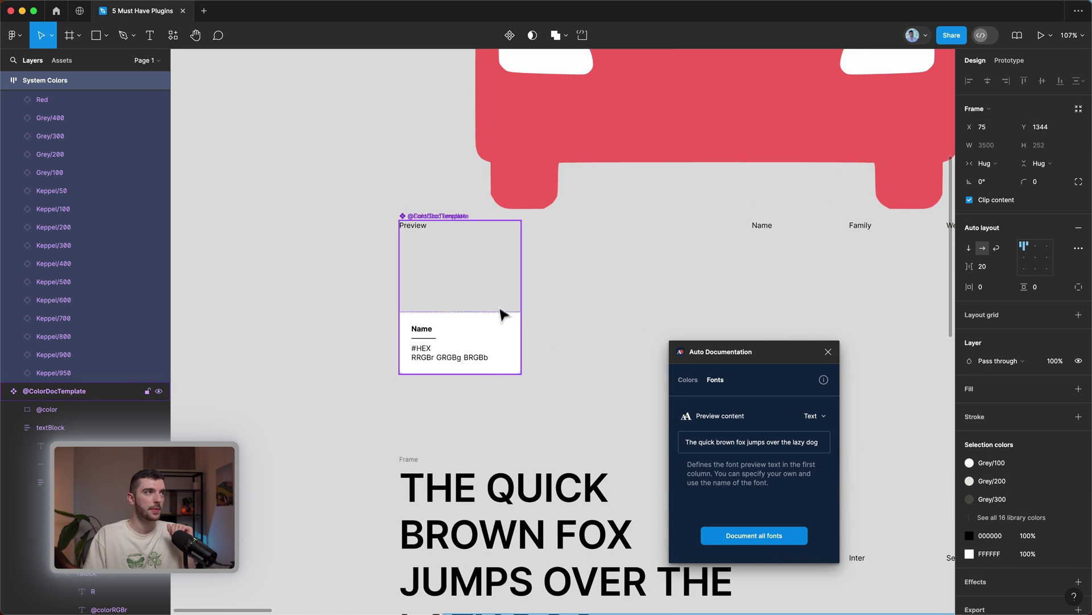
click(502, 312)
scroll(503, 312, down, 5)
scroll(315, 176, up, 5)
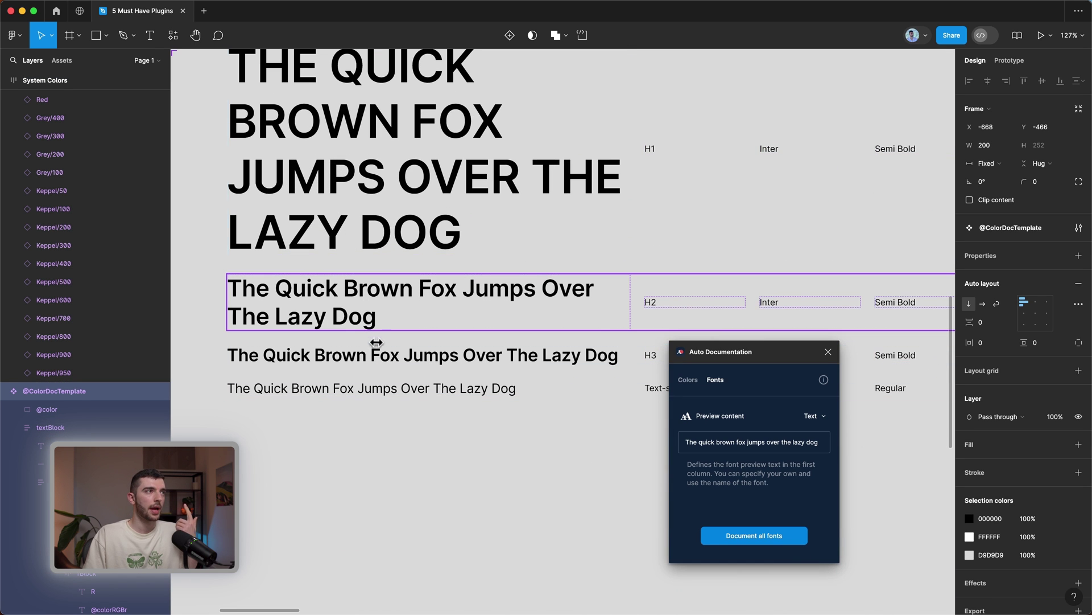
scroll(377, 296, down, 2)
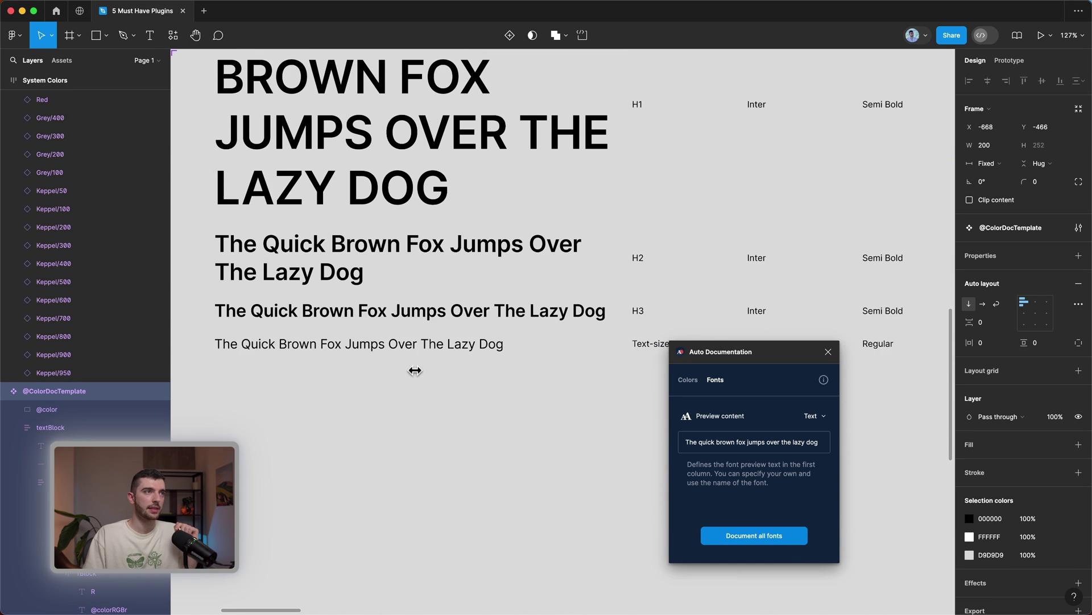
scroll(412, 365, right, 5)
scroll(487, 342, down, 5)
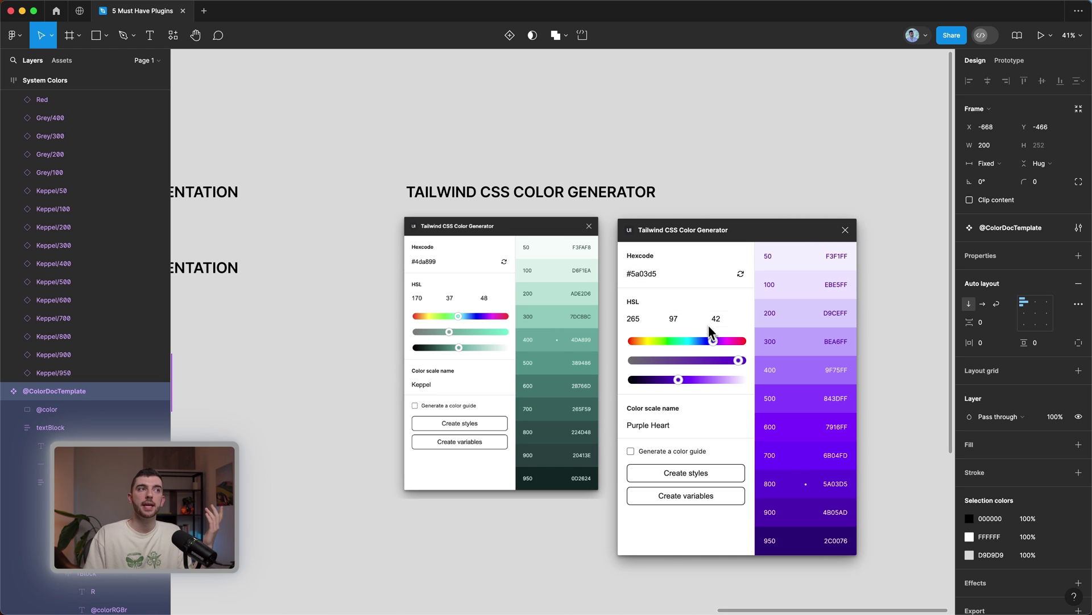
- Shift the generator's base hue from purple to green and adjust its saturation
drag(714, 341, 677, 352)
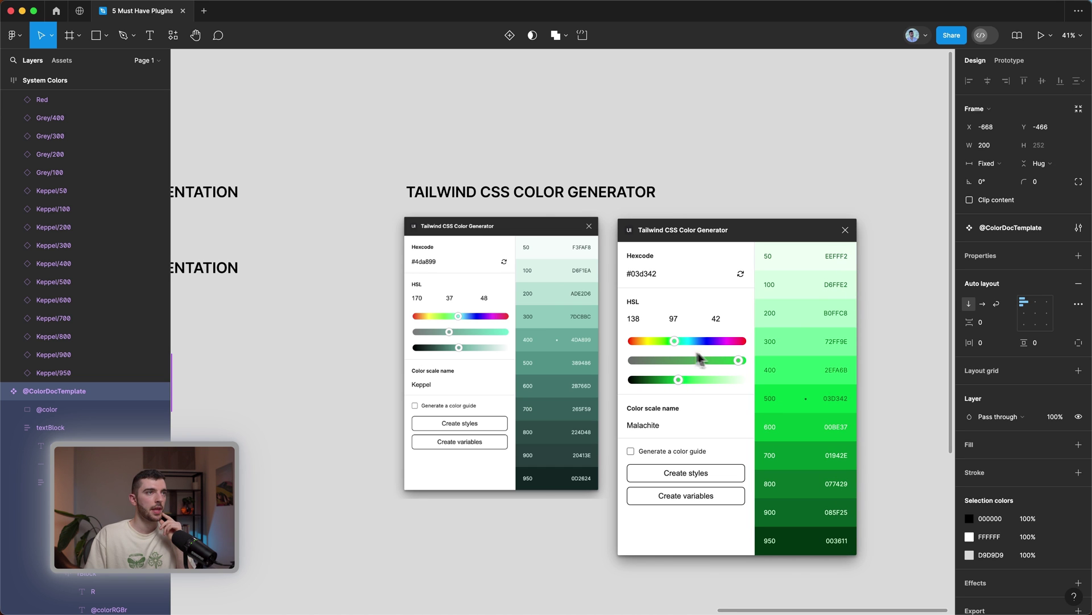
drag(737, 367, 706, 382)
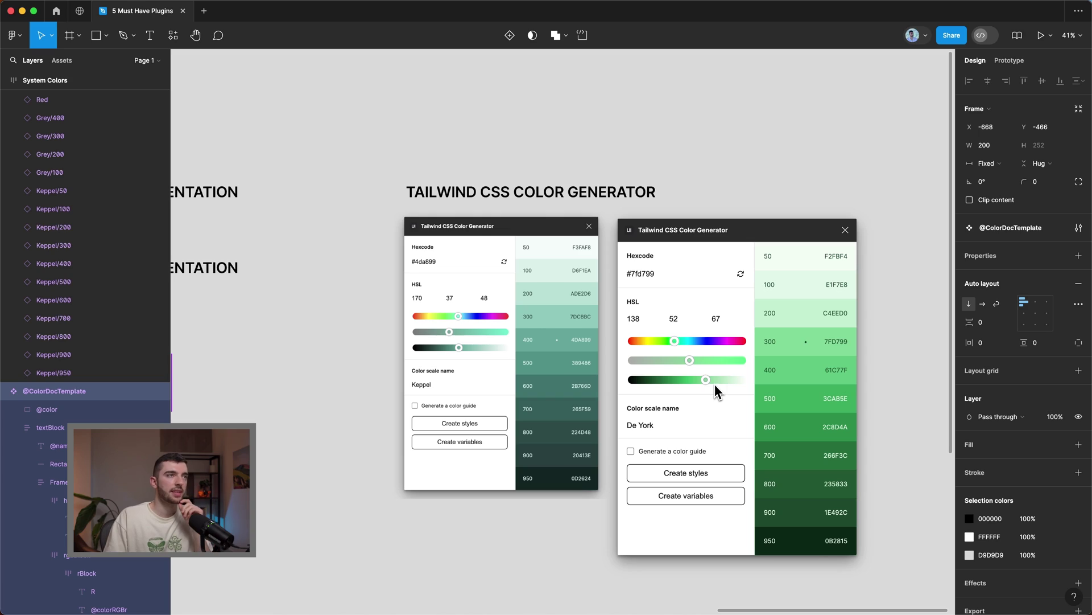
mouse_move(690, 361)
mouse_down()
mouse_move(732, 362)
mouse_move(710, 381)
mouse_move(686, 380)
mouse_up()
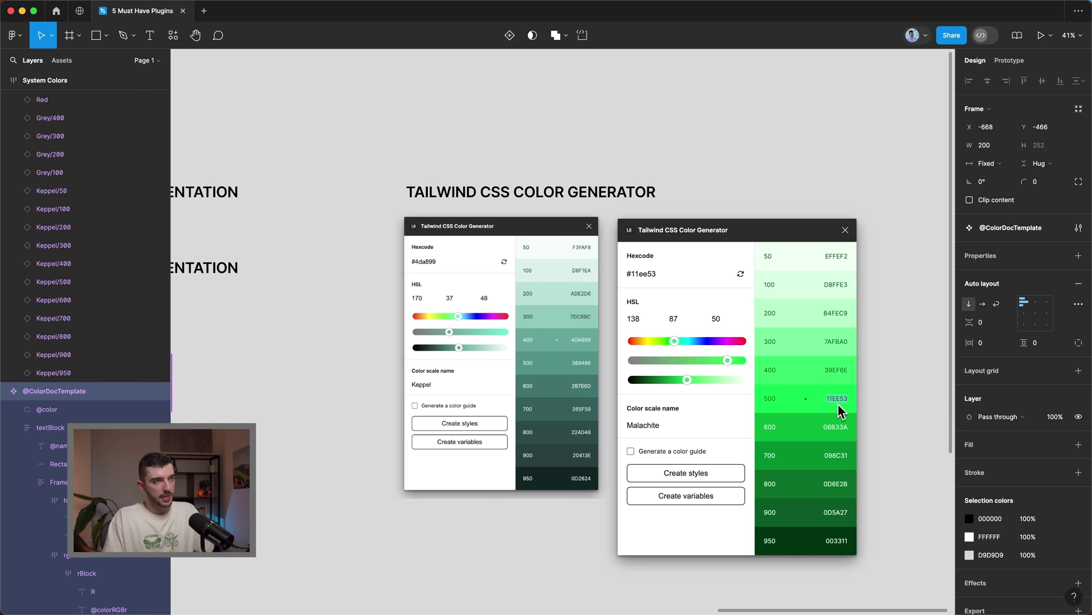
- Copy the 500 shade's 11EE53 hex and paste it as the base Hexcode
key(super+c)
click(654, 276)
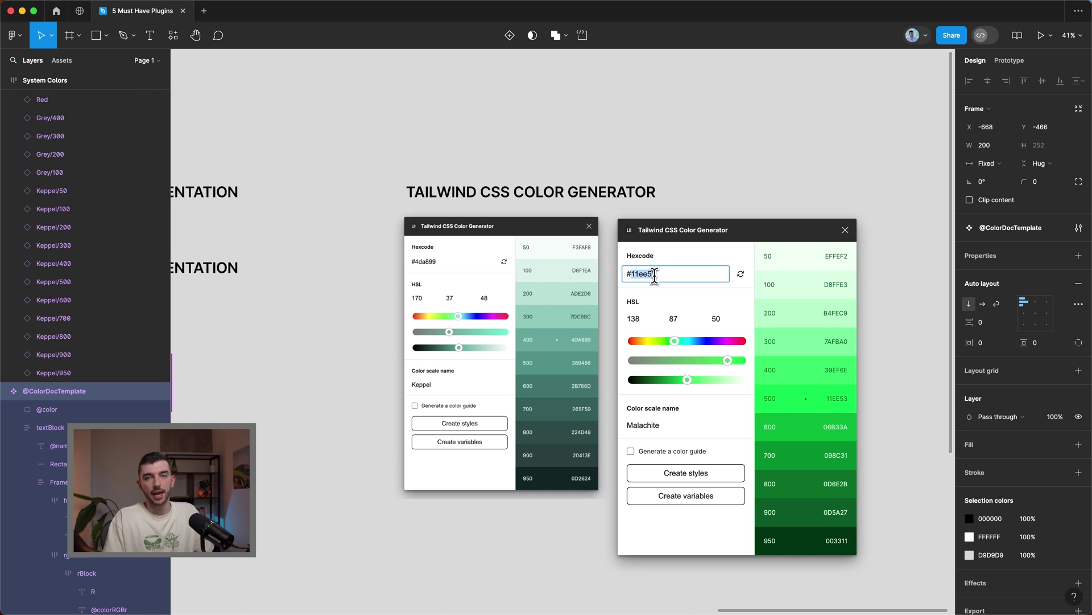
key(super+v)
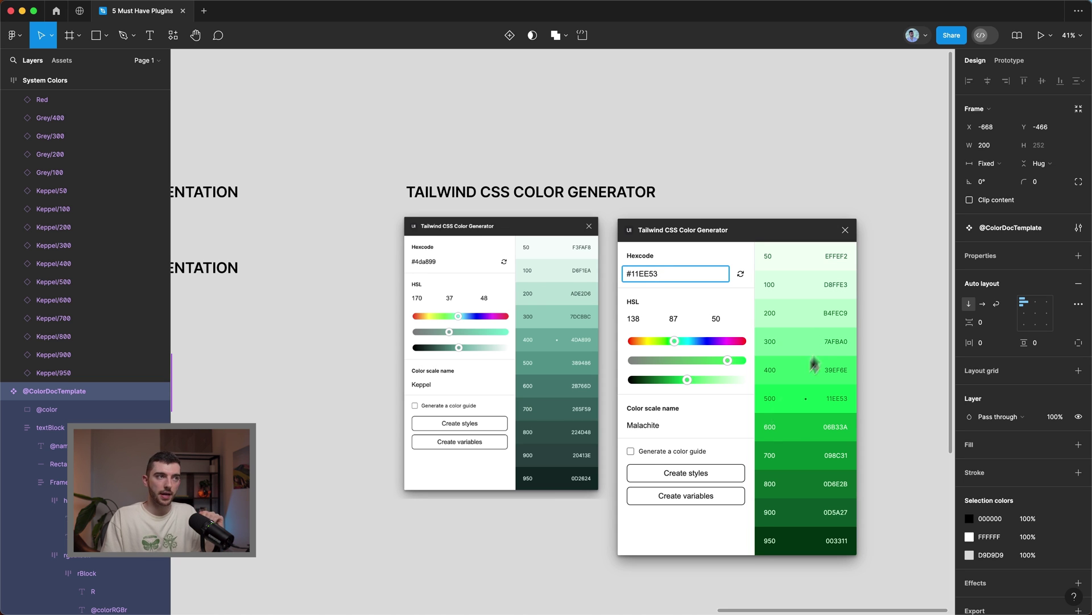
- Create Malachite colour styles, then collapse the Grey group to show Malachite in Local styles
click(705, 476)
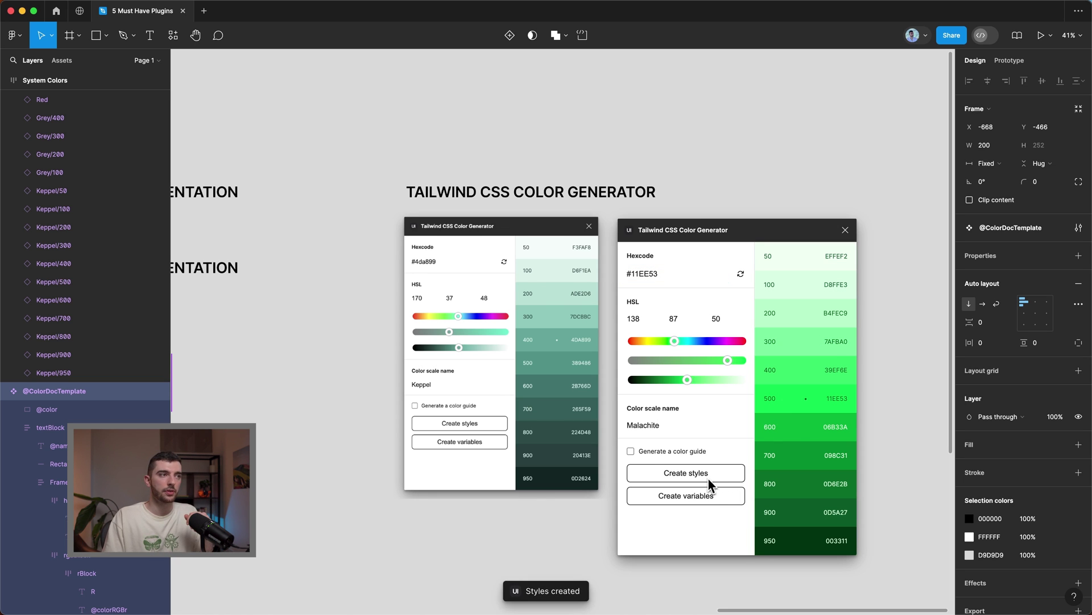
click(922, 304)
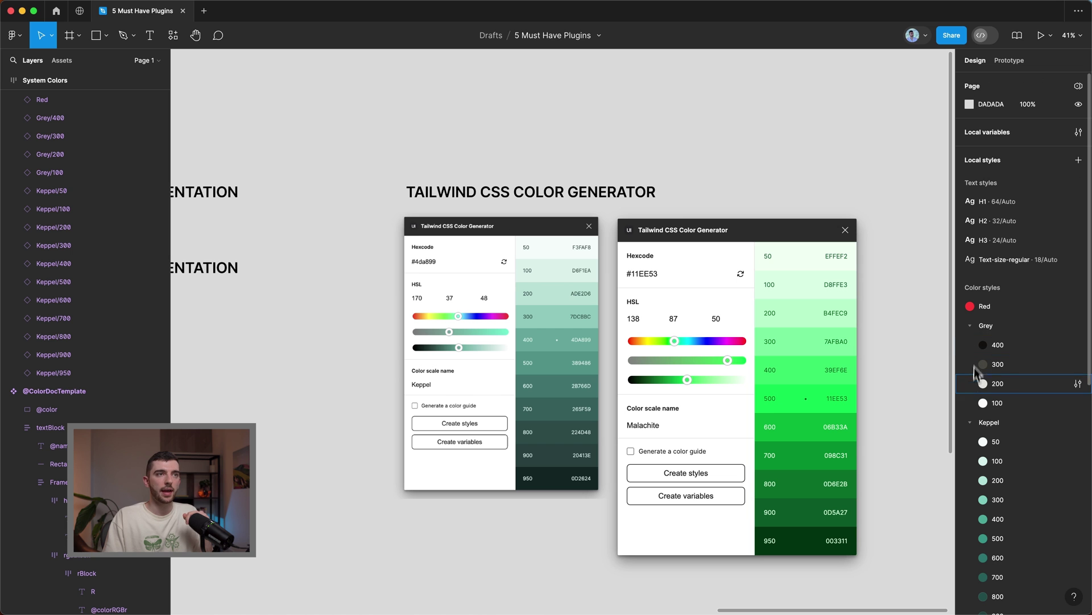
click(970, 326)
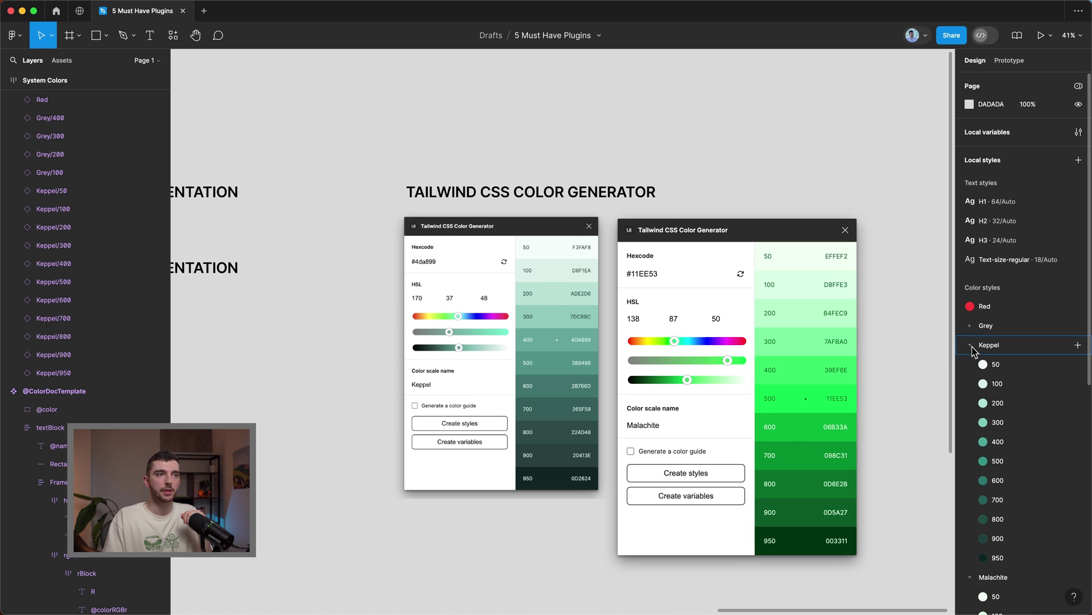